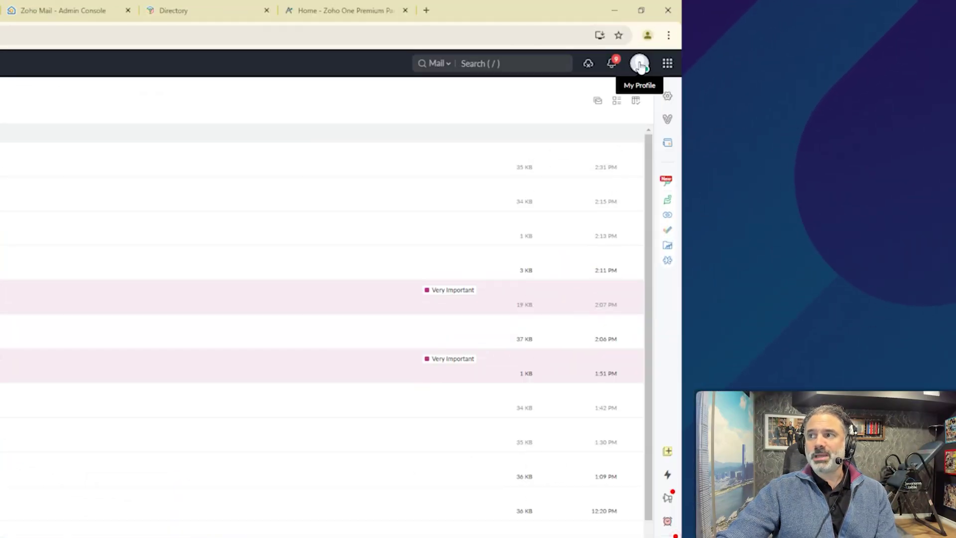
Step: Open the account profile panel from the avatar at the top right
click(640, 65)
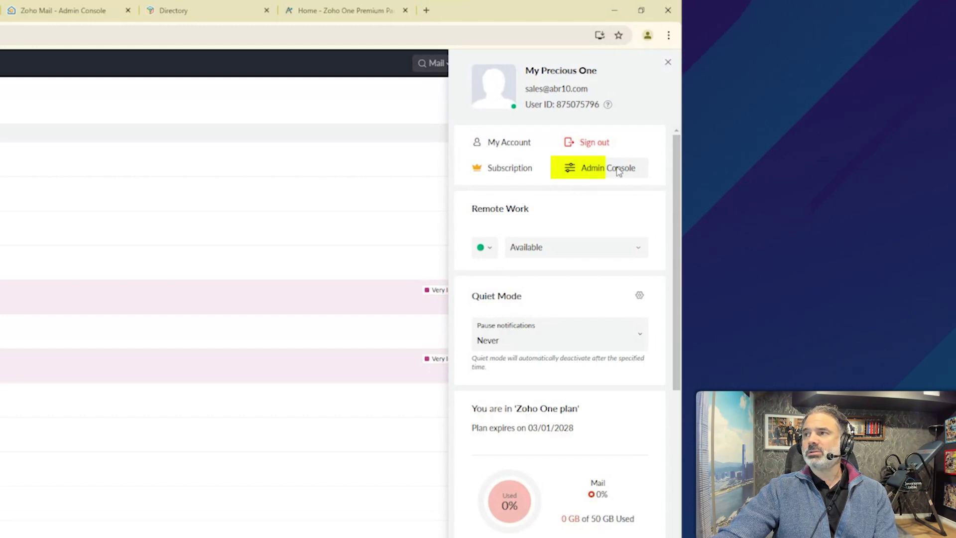
Step: Enter the Admin Console and open the abr10.com domain details
click(618, 171)
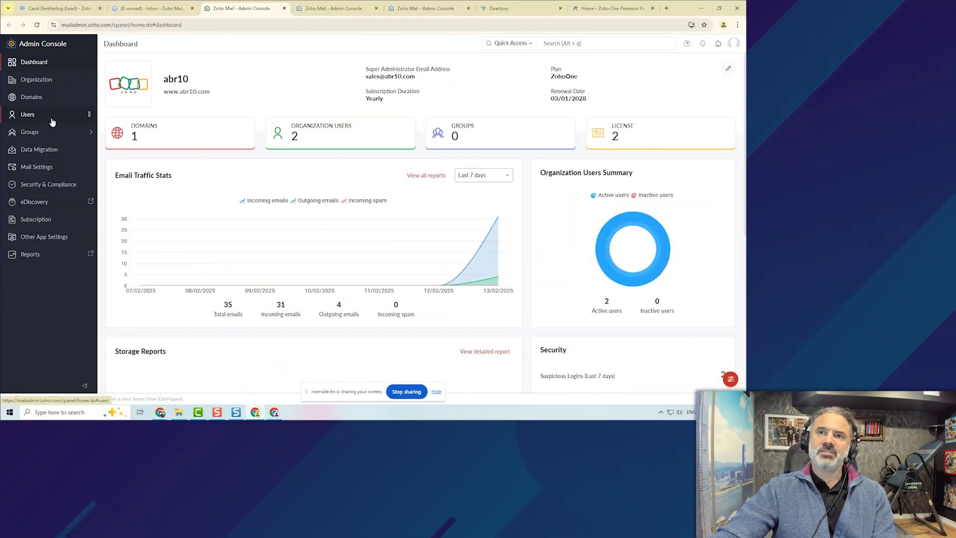
click(36, 99)
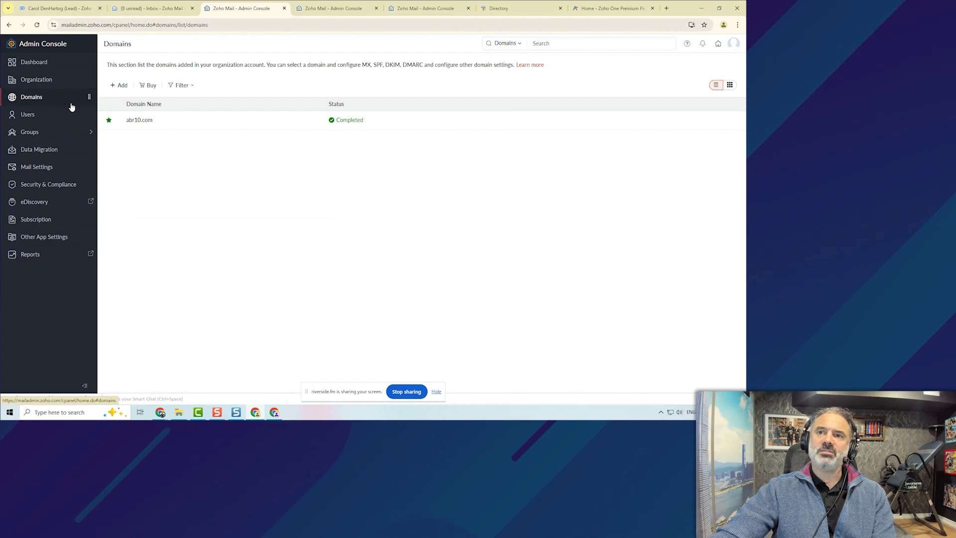
click(149, 120)
Step: Review abr10.com's MX, SPF, DKIM, DMARC and BIMI record settings
click(145, 80)
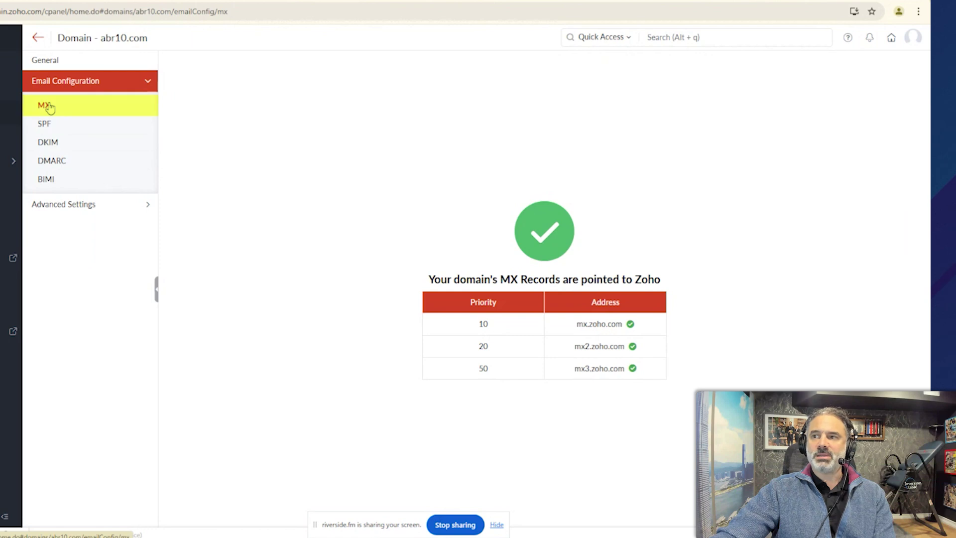
click(49, 125)
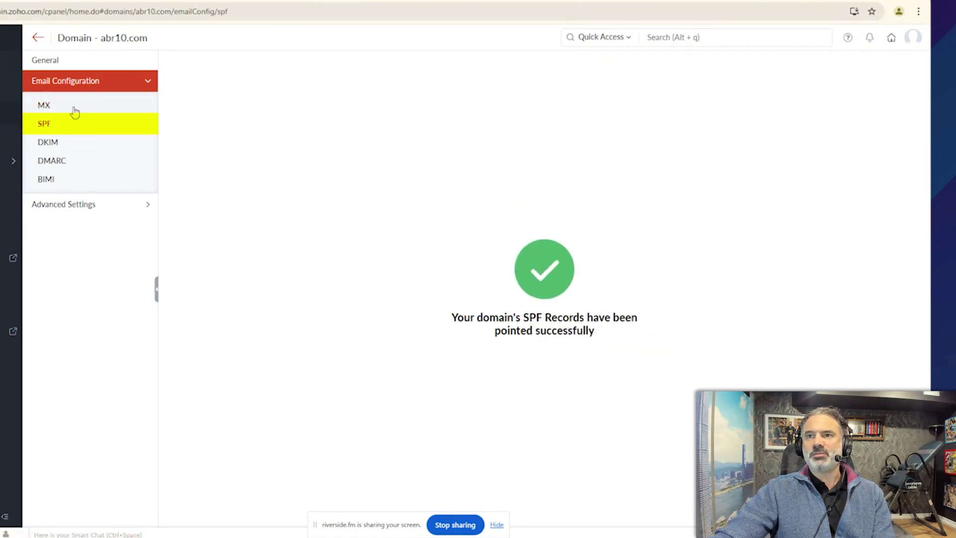
click(48, 142)
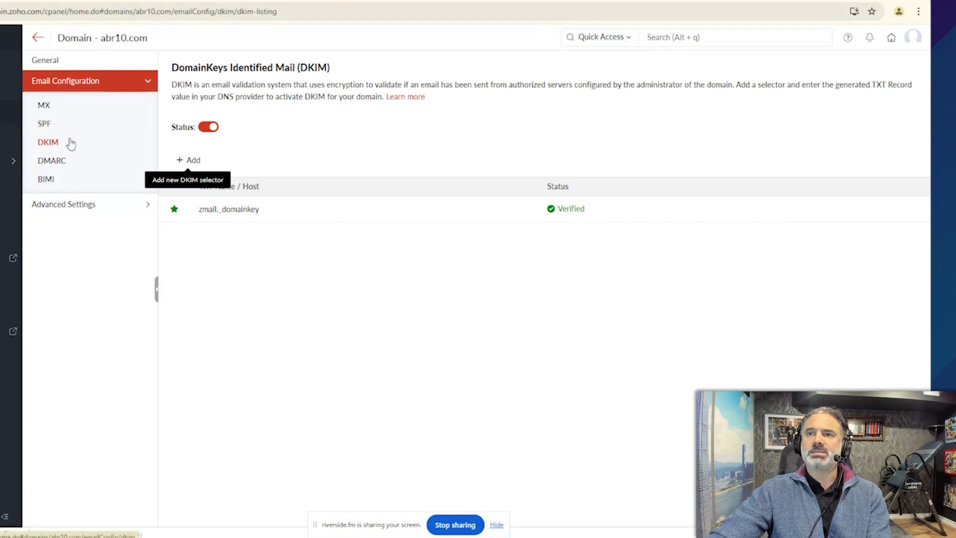
mouse_move(485, 209)
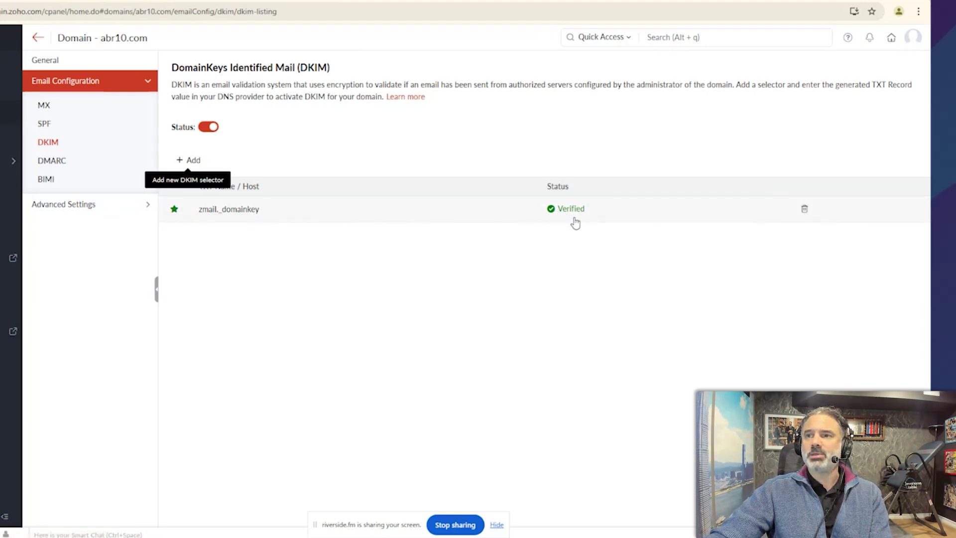
click(51, 161)
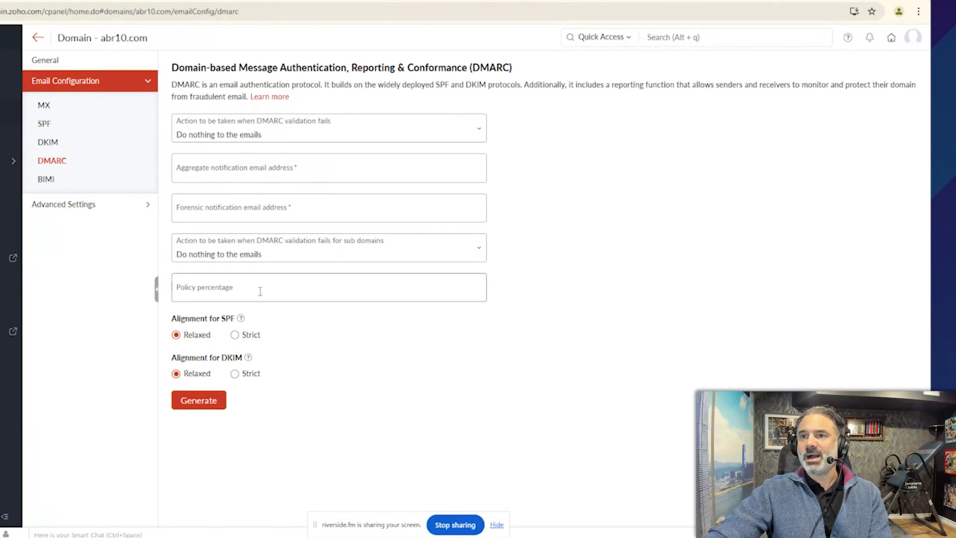
click(57, 178)
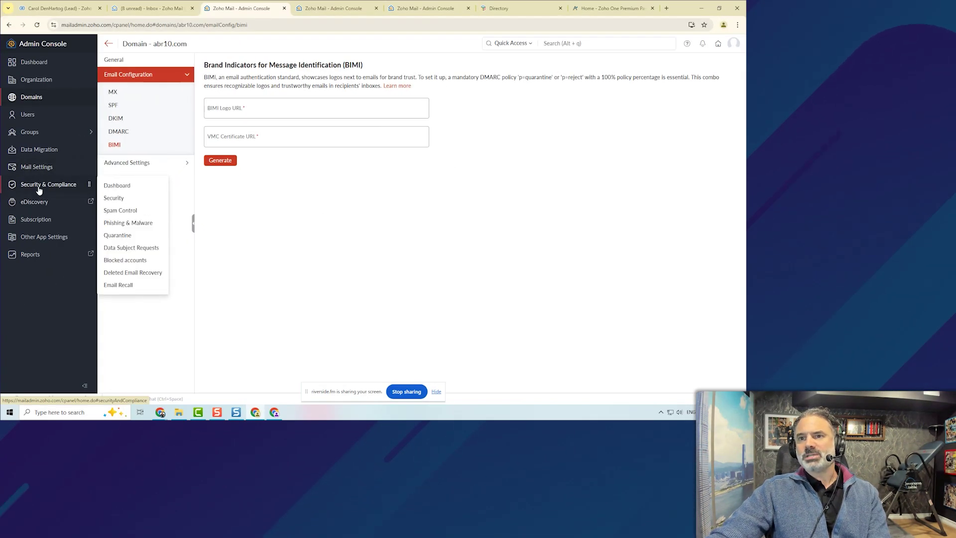
click(39, 188)
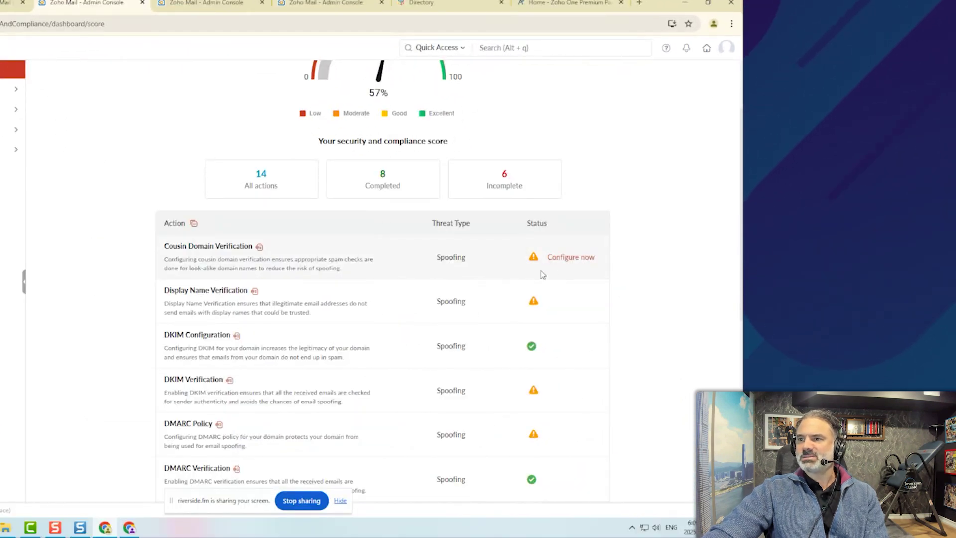
drag(165, 247, 253, 248)
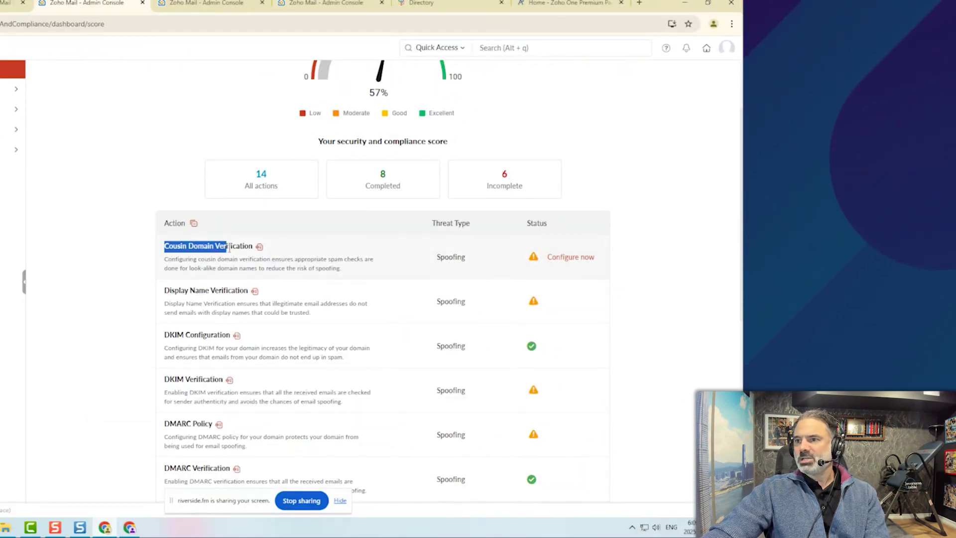
click(187, 266)
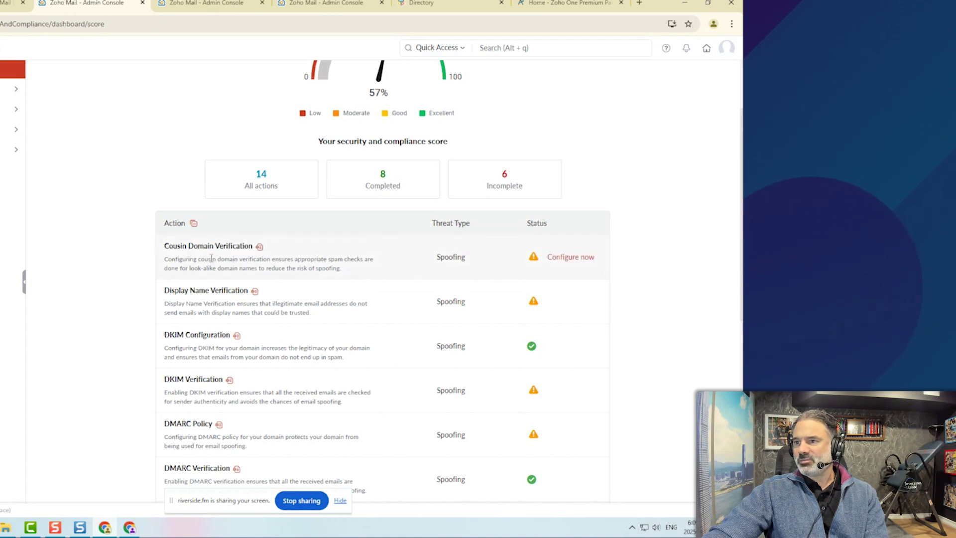
mouse_move(237, 287)
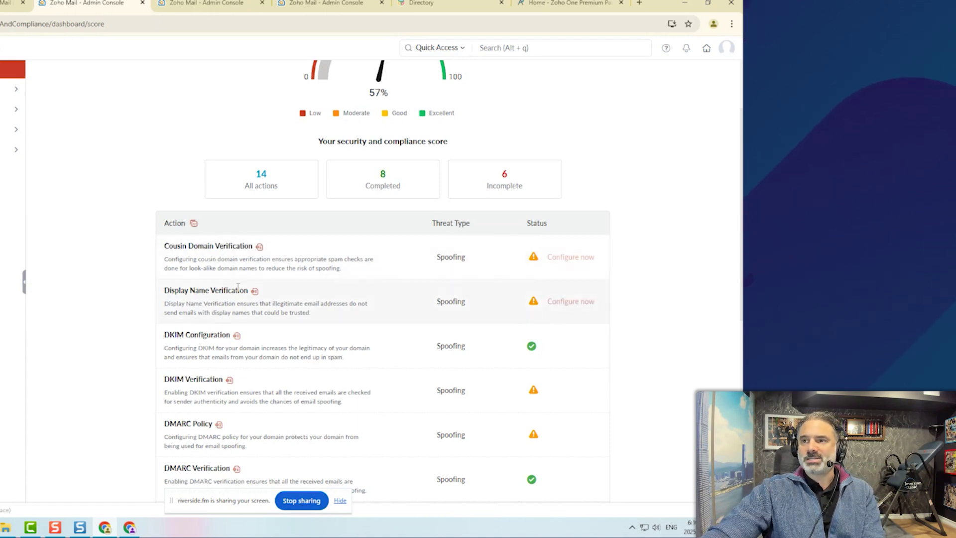
drag(175, 291, 219, 298)
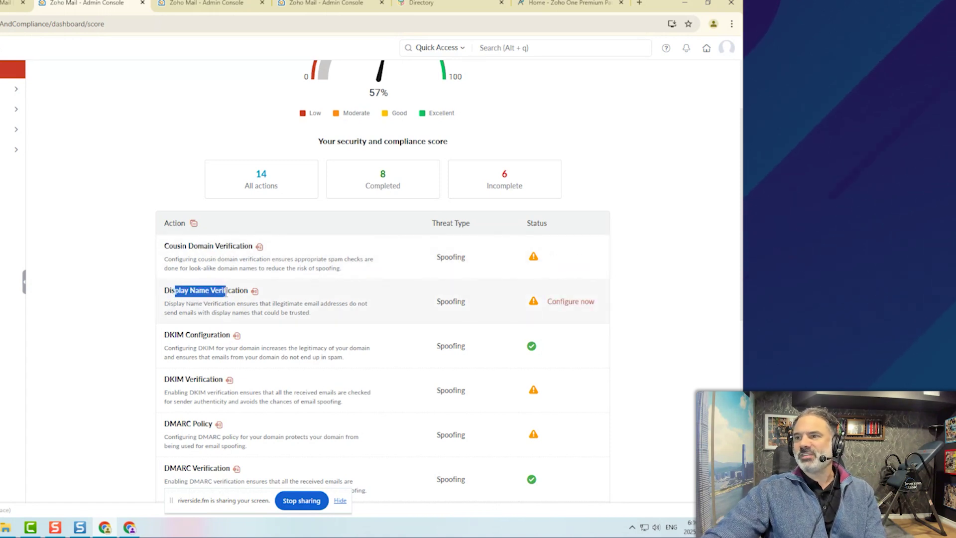
scroll(226, 291, down, 2)
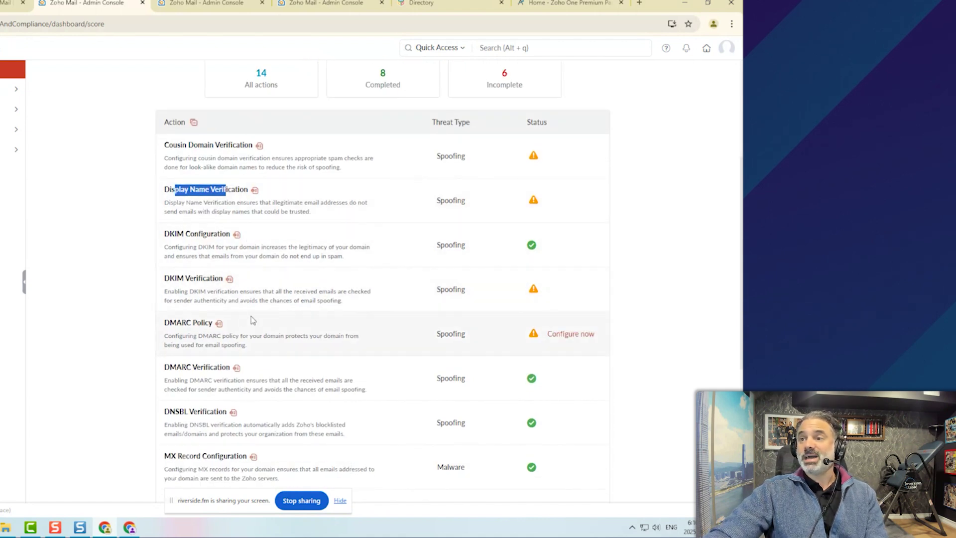
scroll(513, 282, down, 5)
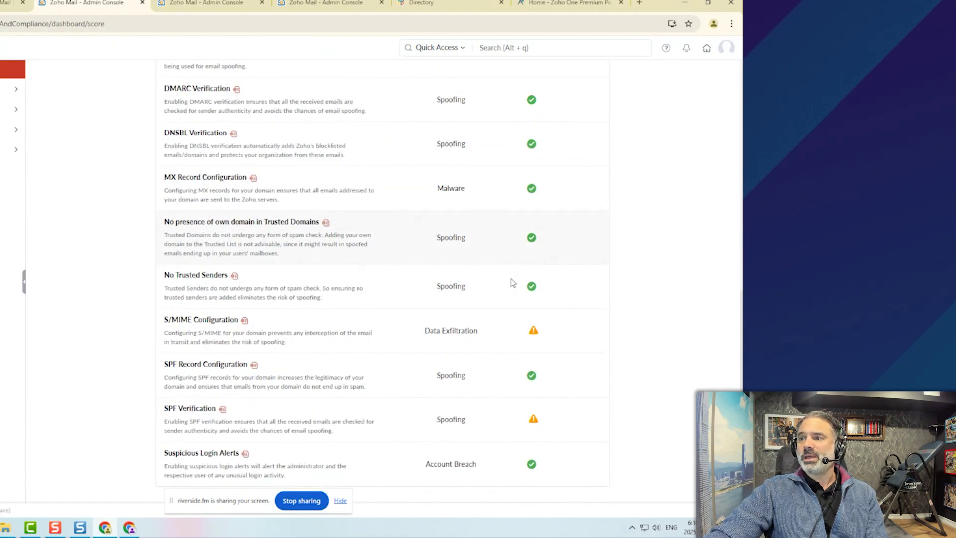
scroll(507, 269, up, 7)
scroll(506, 267, up, 3)
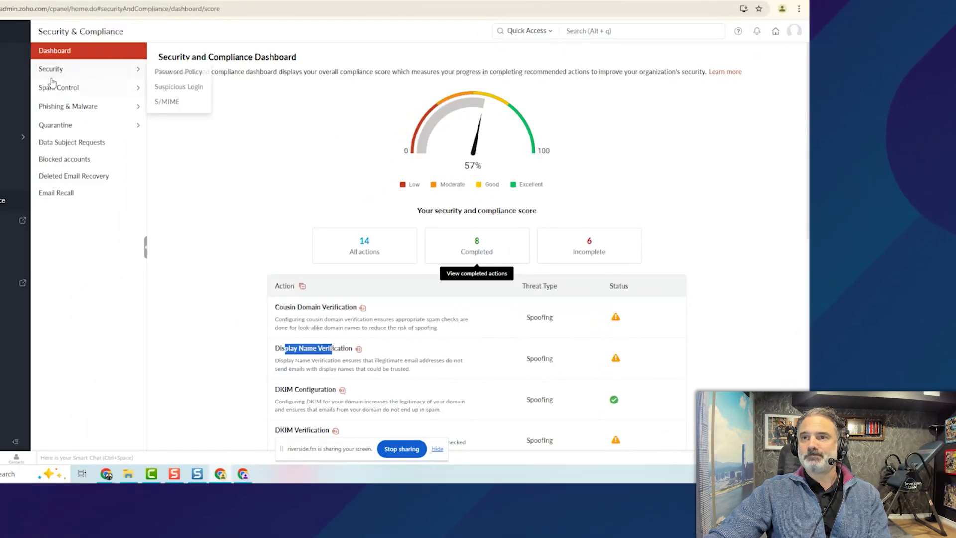
Step: Review the Password Policy, Suspicious Login alerts and S/MIME settings, with S/MIME disabled
click(55, 68)
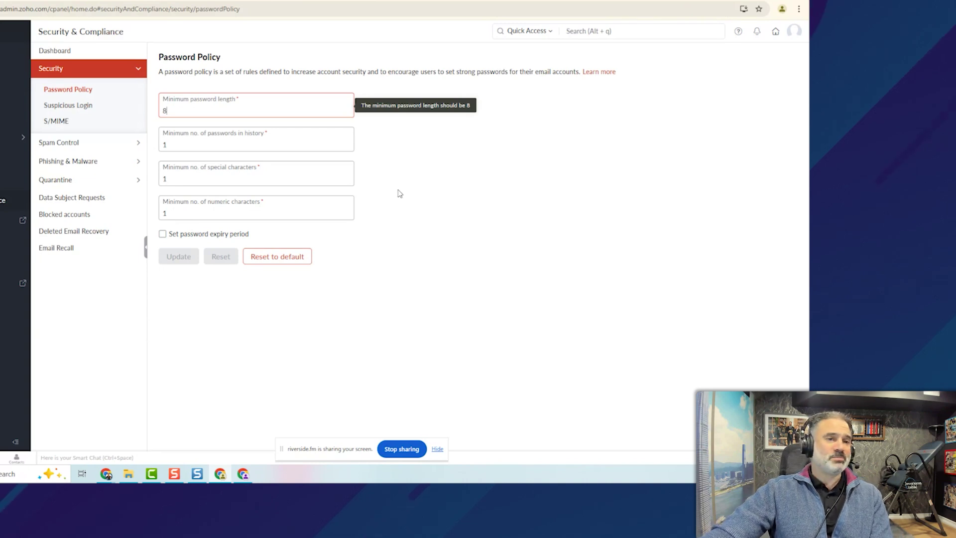
click(73, 107)
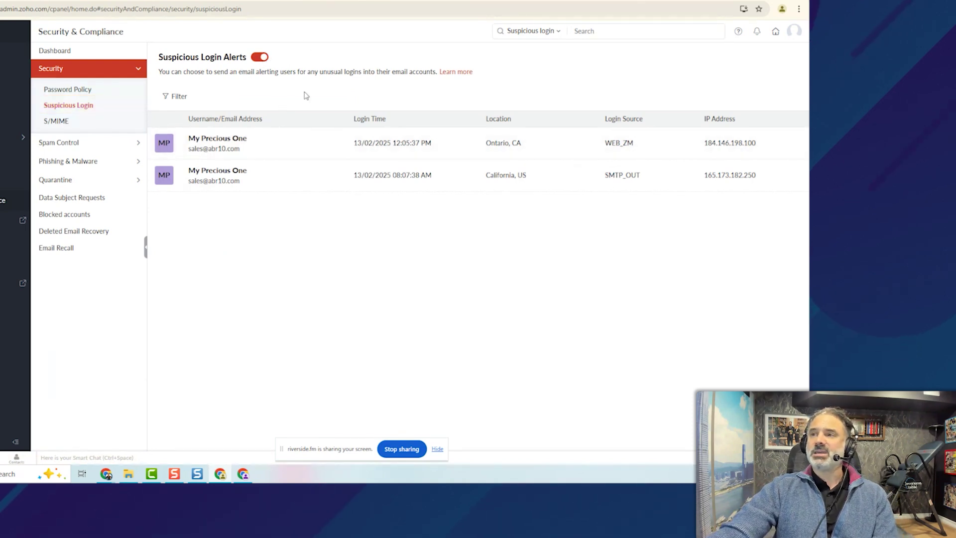
click(99, 121)
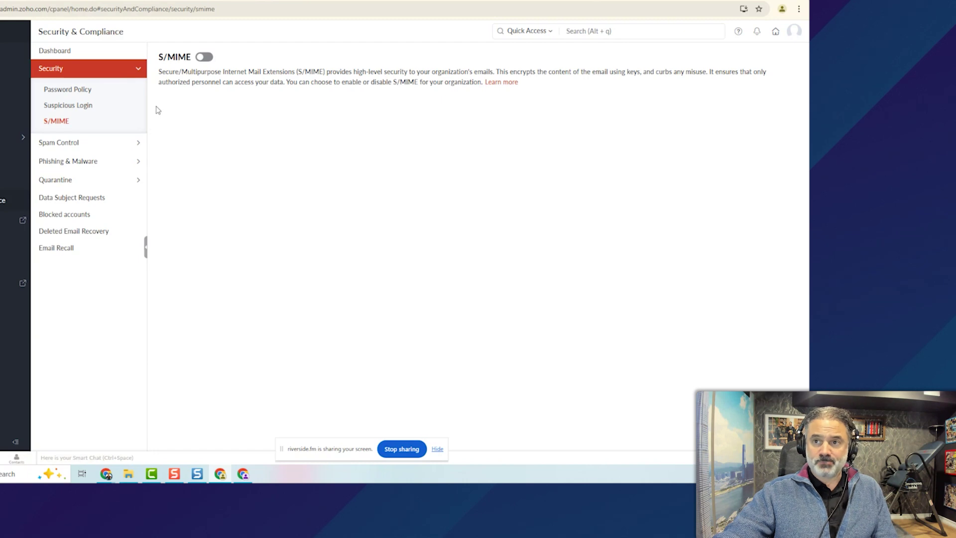
Step: Confirm the Spam Control allowed email, domain and IP lists are empty
click(60, 144)
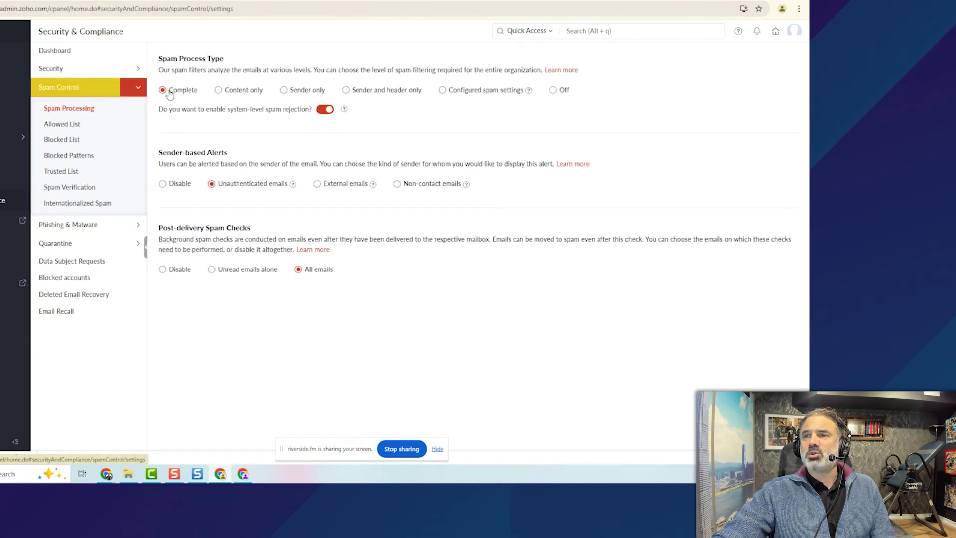
click(92, 121)
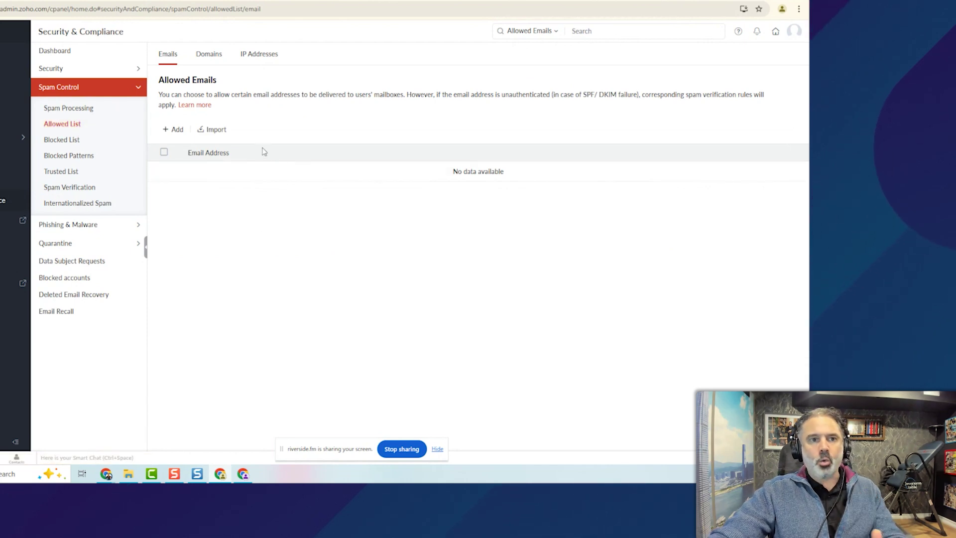
click(211, 59)
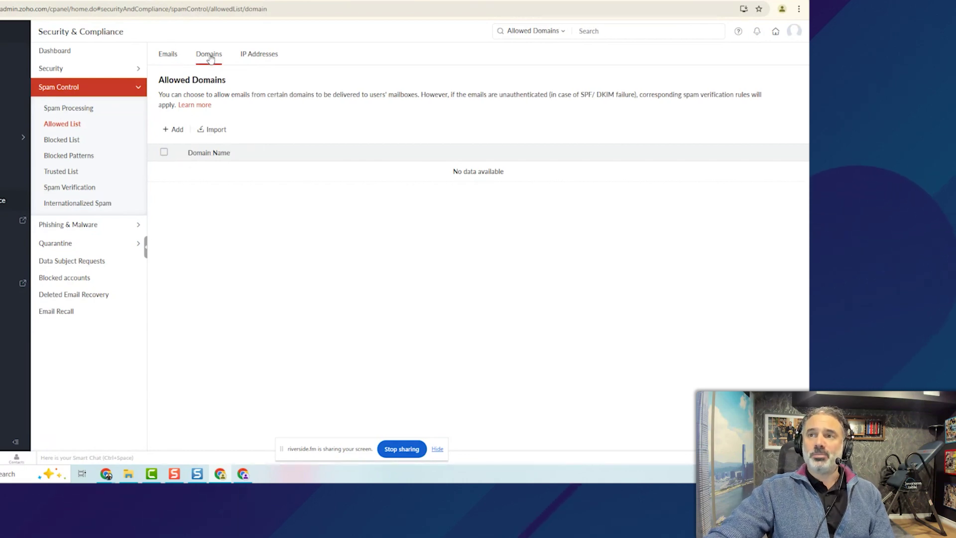
click(257, 58)
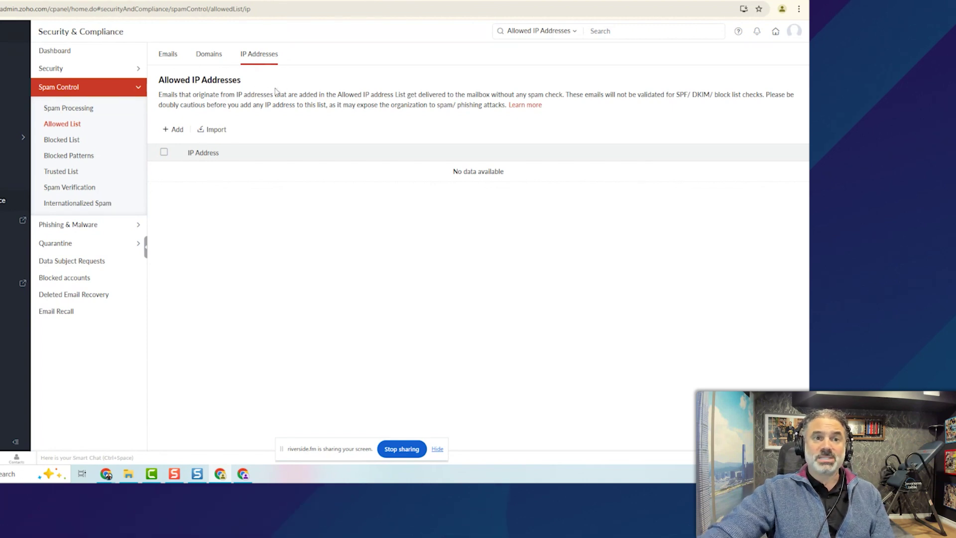
Step: Confirm the blocked email list and blocked sender and content patterns are empty
click(73, 140)
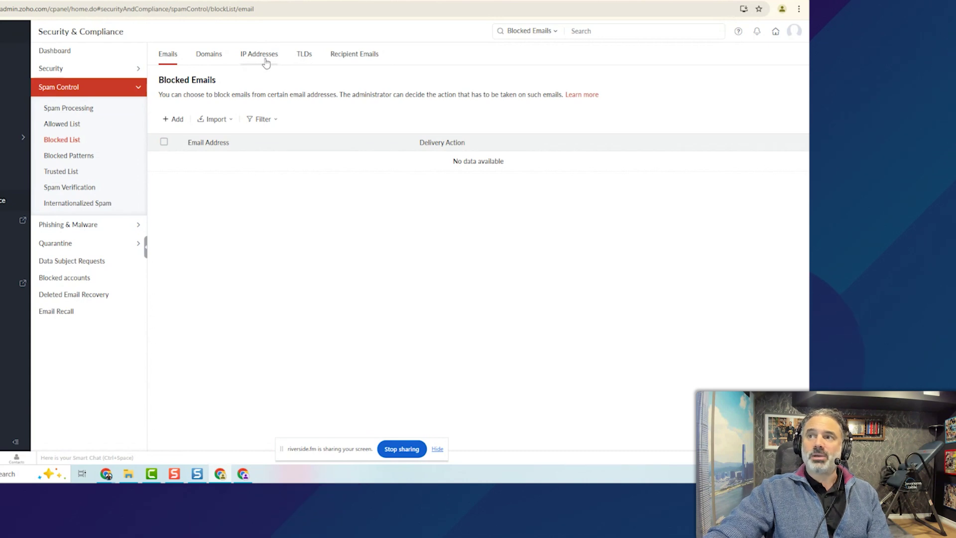
click(69, 156)
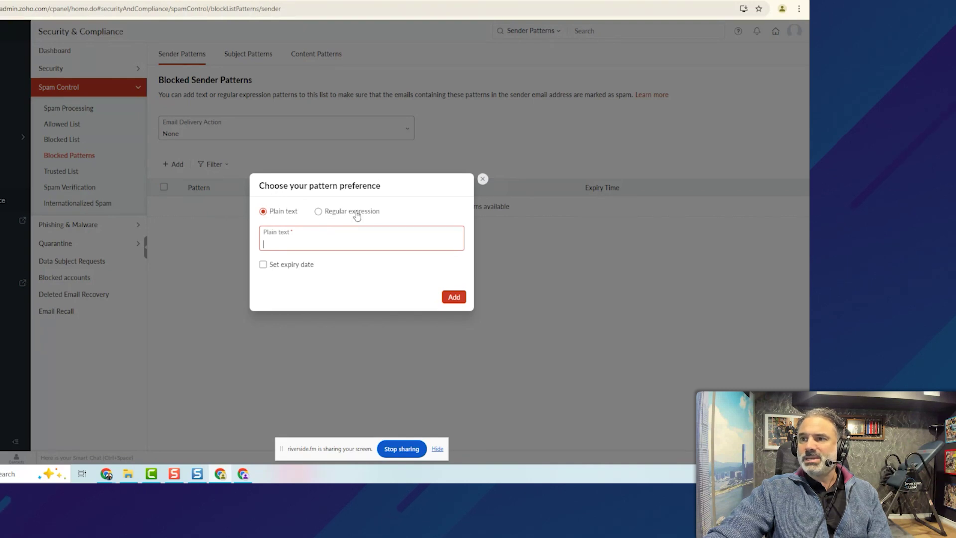
click(483, 179)
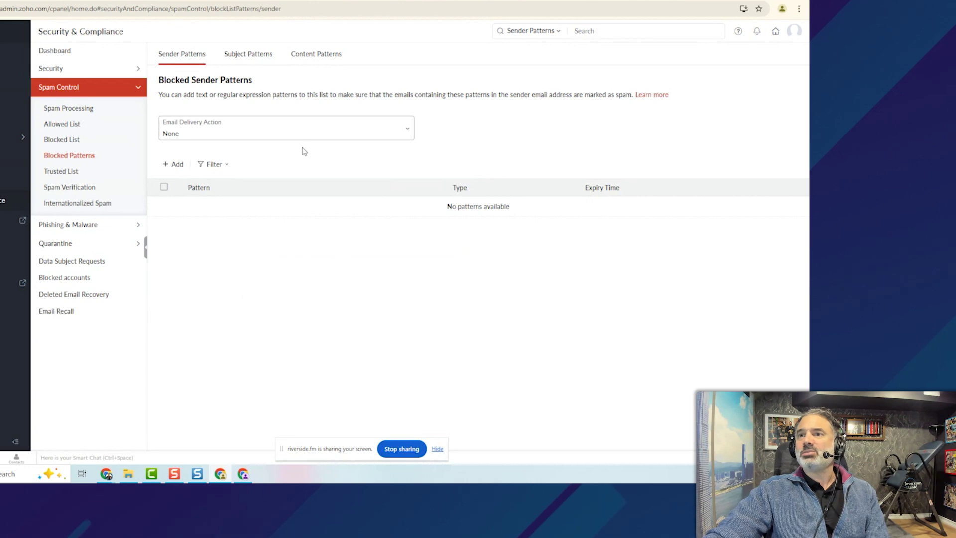
click(316, 54)
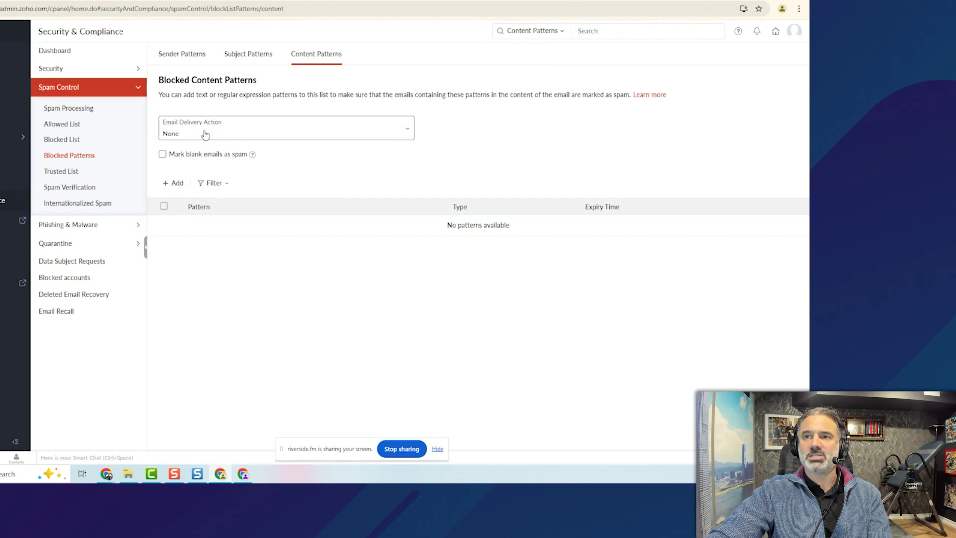
click(77, 187)
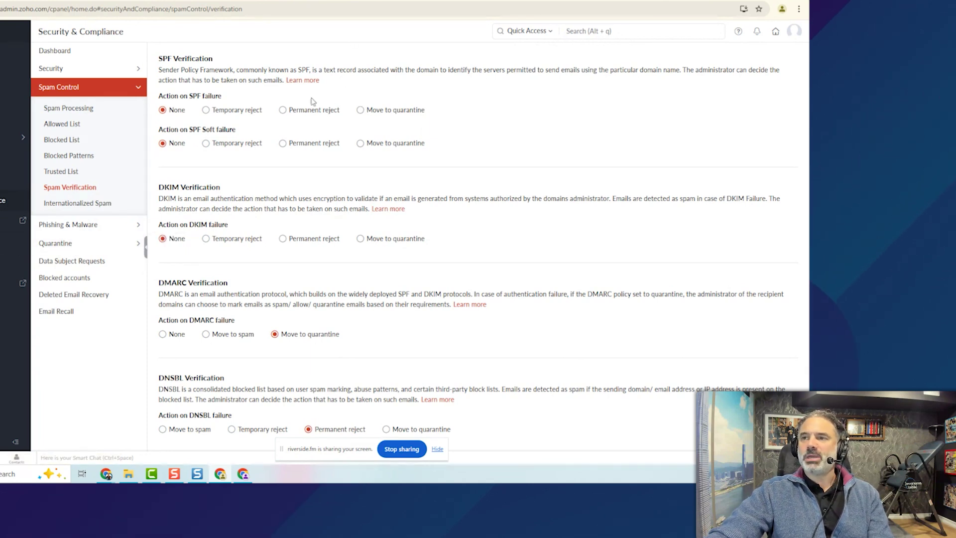
Step: Set both SPF failure and SPF soft failure actions to Move to quarantine
drag(297, 70, 309, 71)
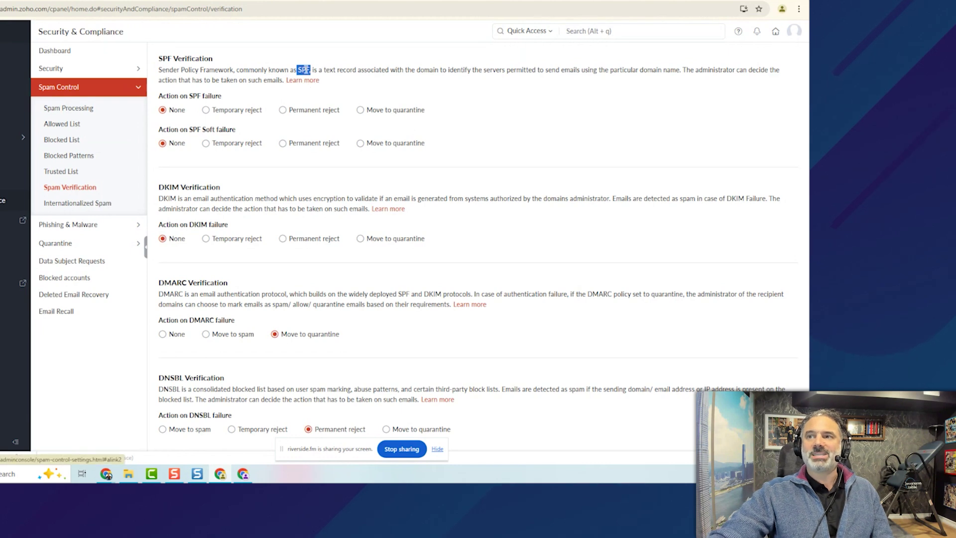
drag(158, 187, 182, 187)
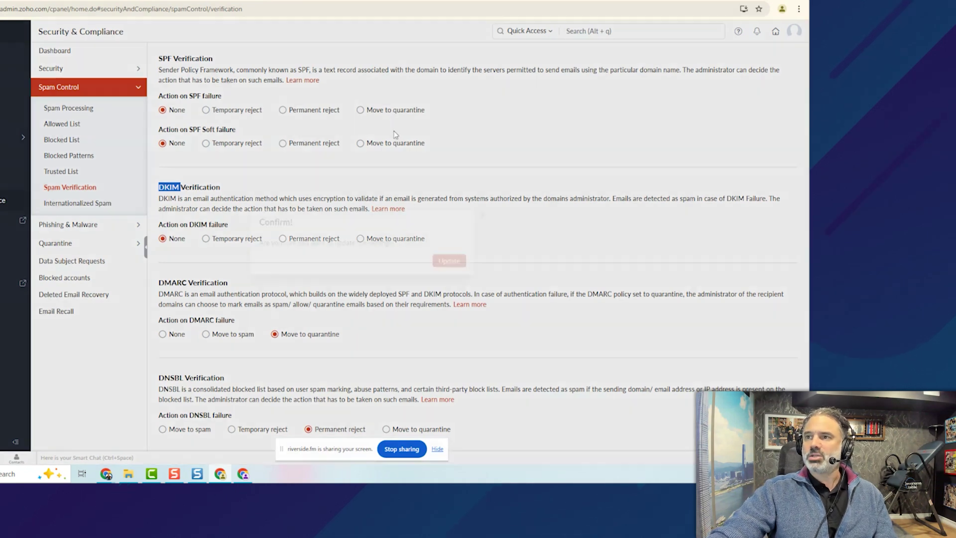
click(393, 111)
click(450, 260)
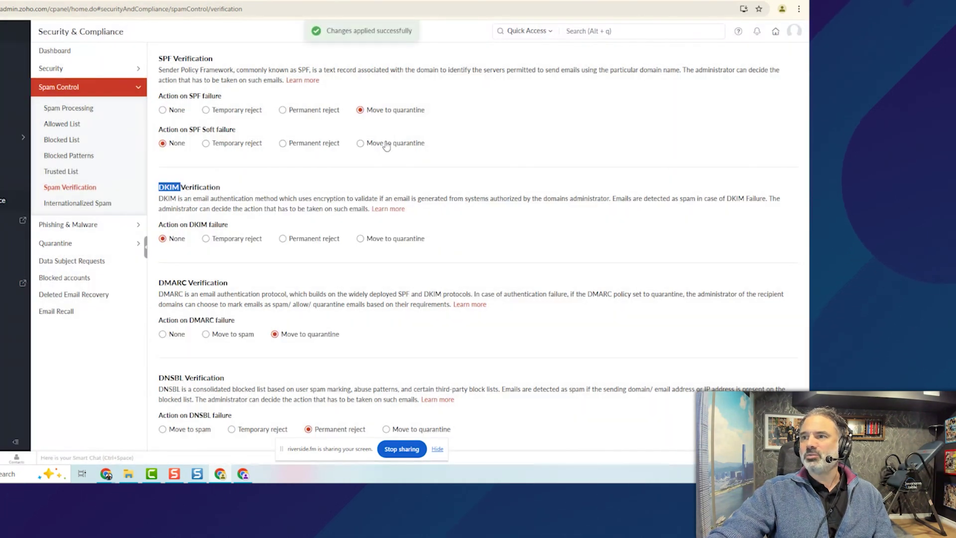
click(365, 143)
click(451, 259)
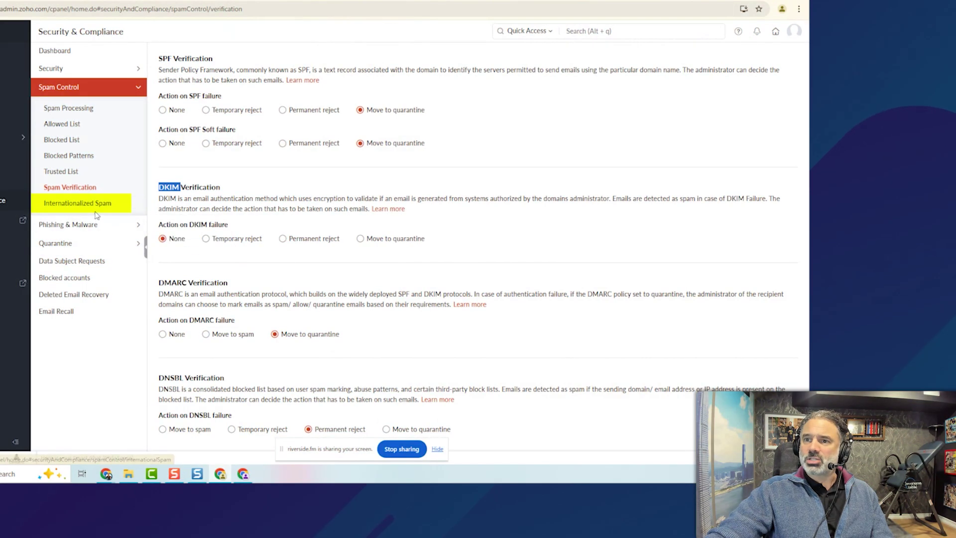
Step: Set language-based spam processing to Block chosen languages, then view the empty Country list
click(93, 213)
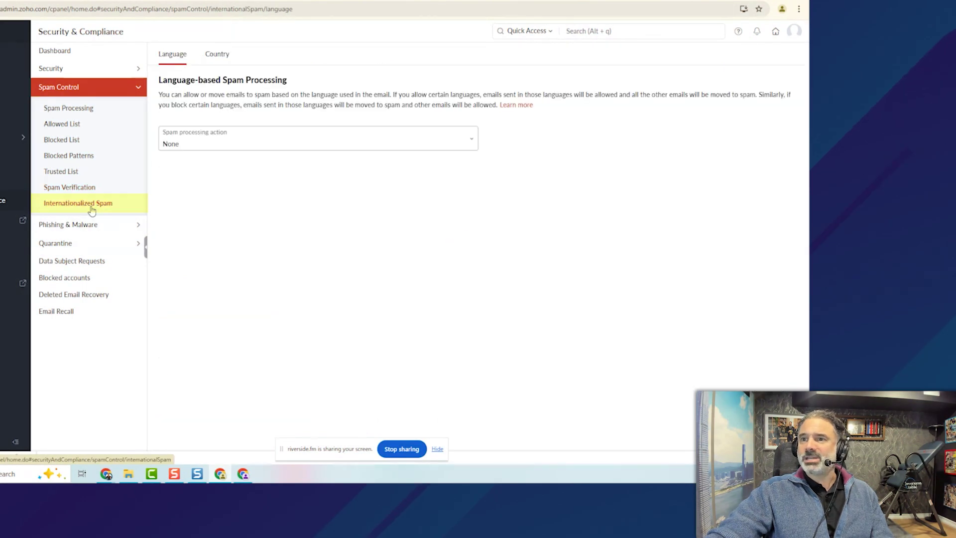
click(221, 143)
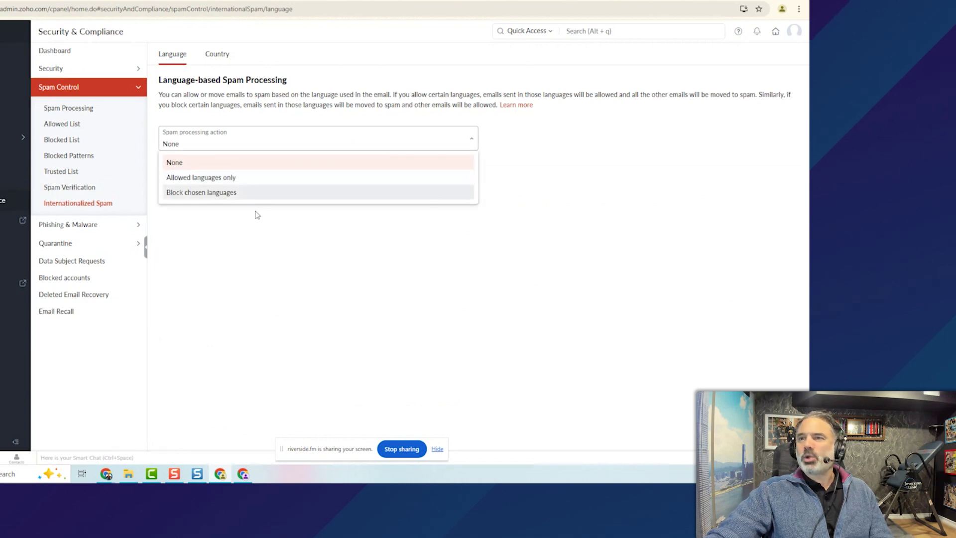
click(244, 209)
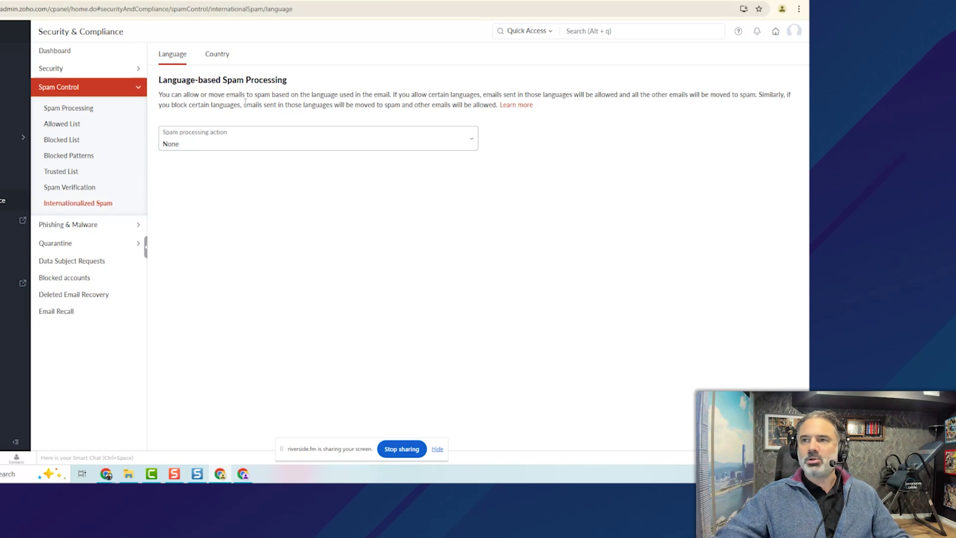
click(208, 145)
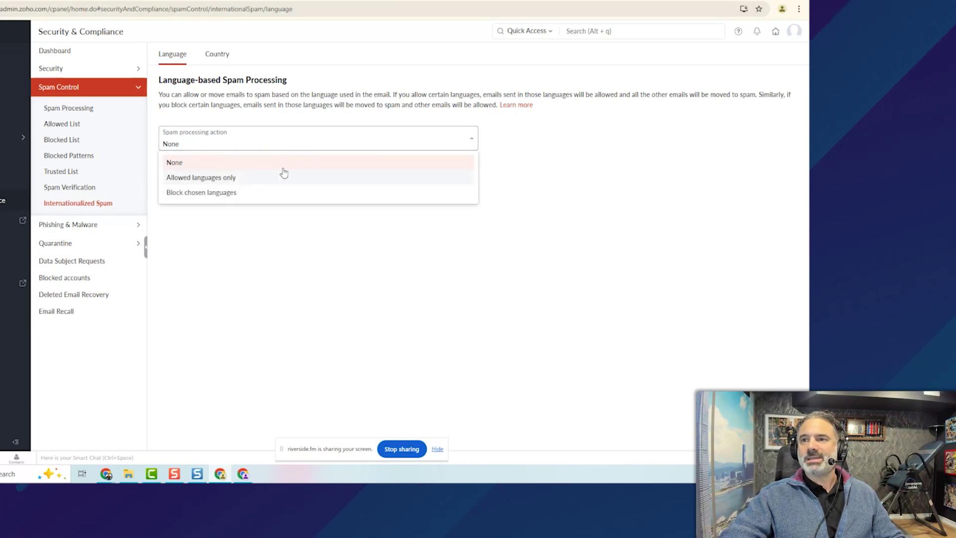
click(214, 192)
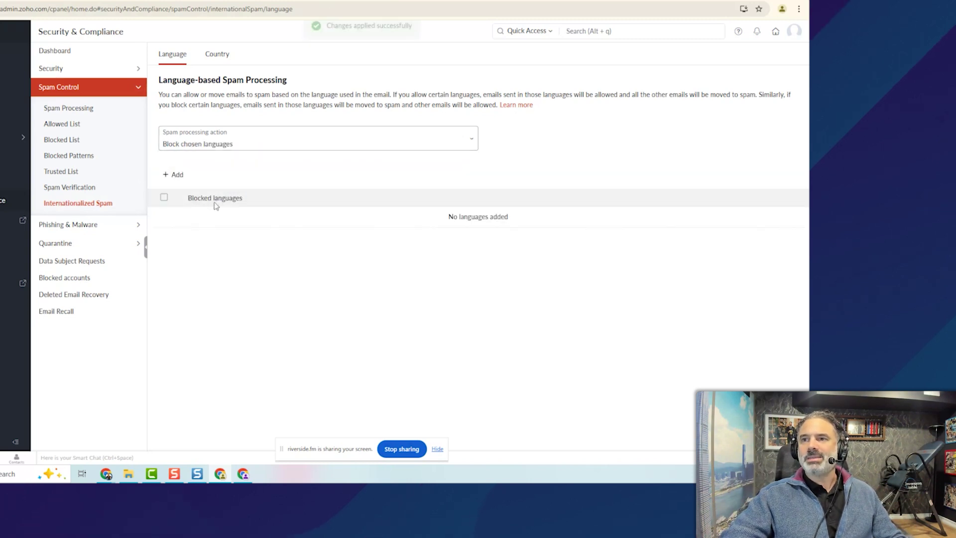
click(219, 61)
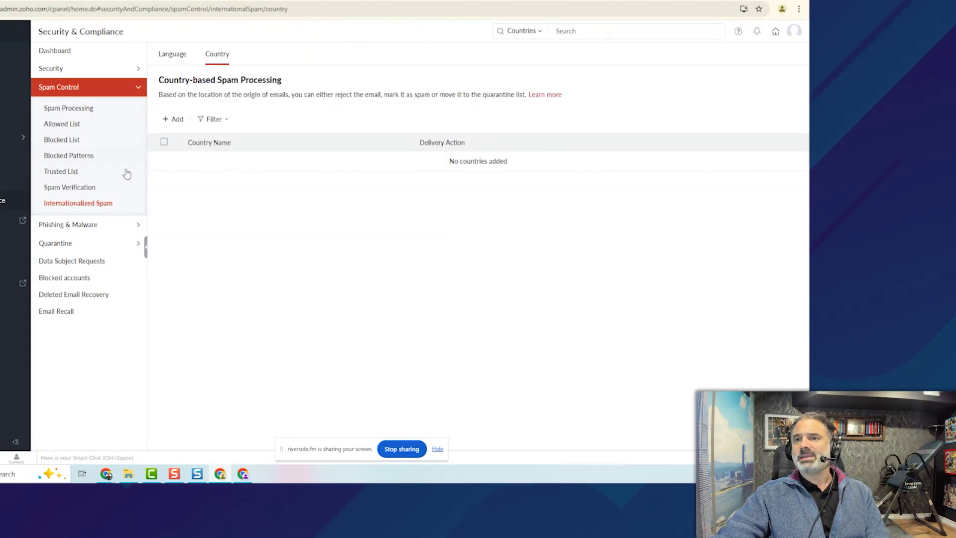
Step: Switch on Cousin Domain Verification under Phishing & Malware
click(82, 224)
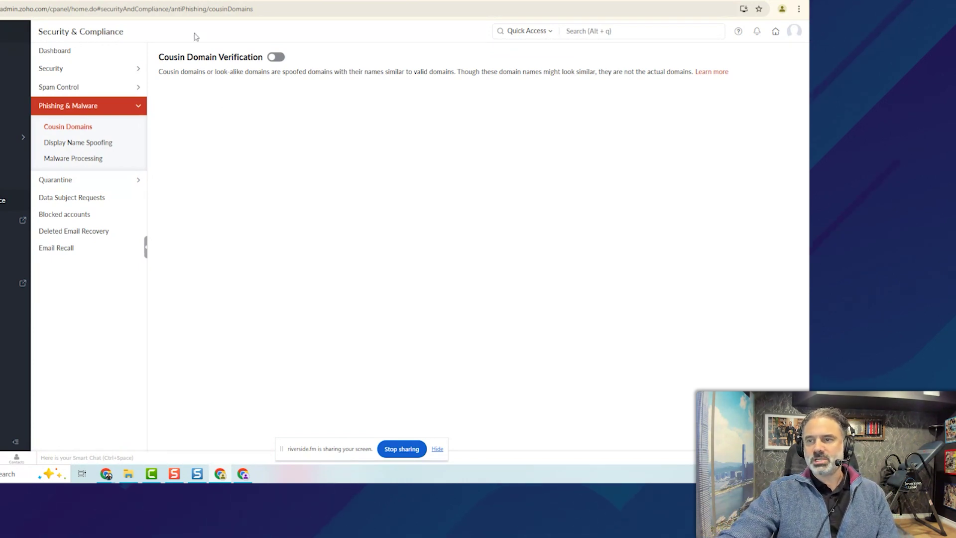
click(276, 57)
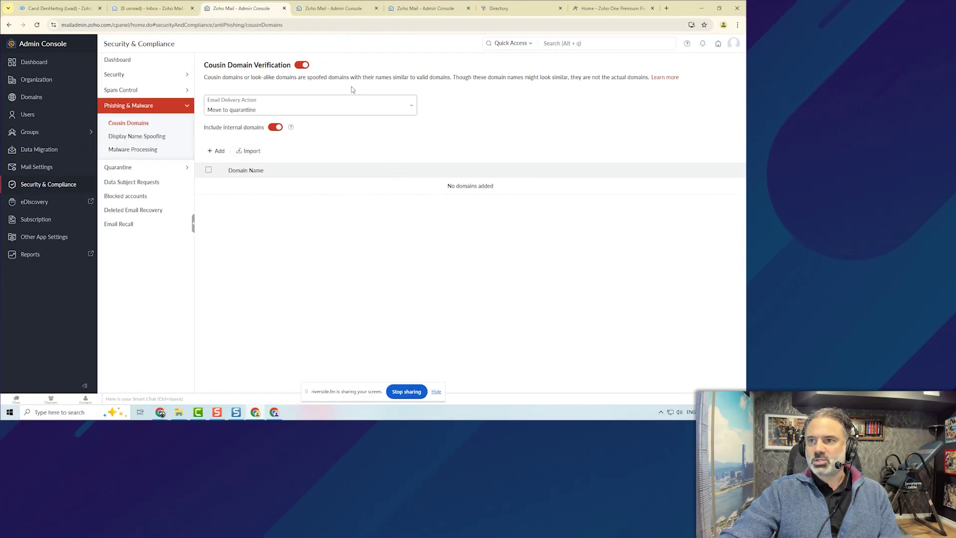
Step: In a new tab, type amazingbusinessresults.com and drop the i from amazing
key(ctrl+t)
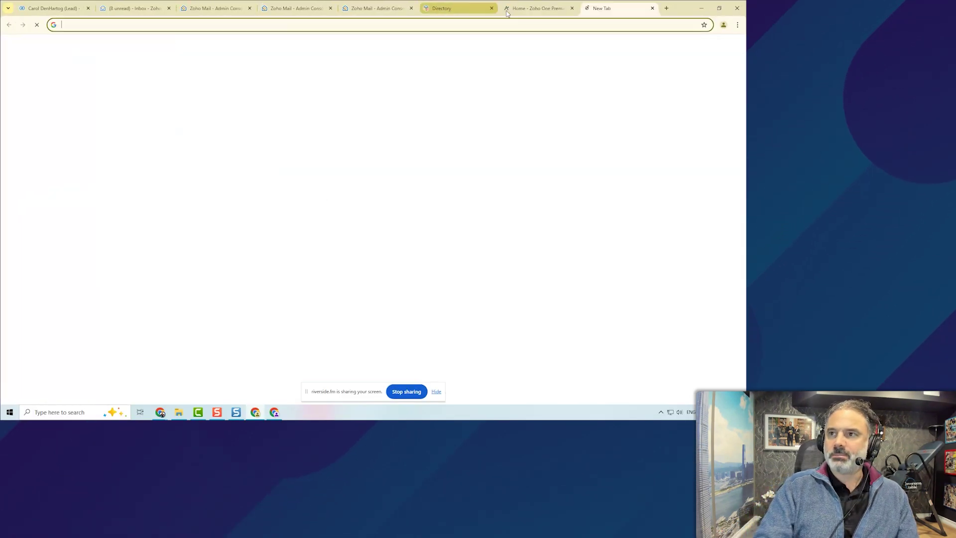
text(amazi)
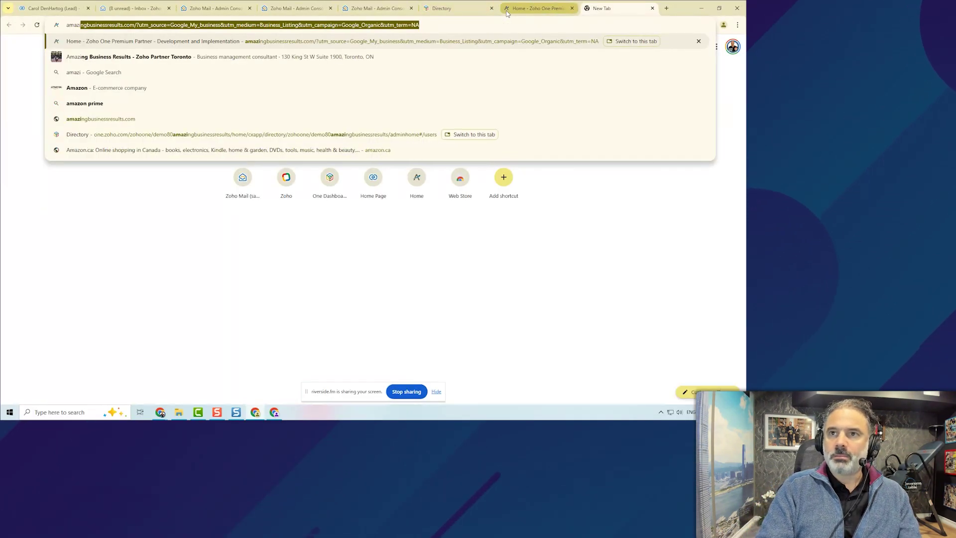
text(ngbu)
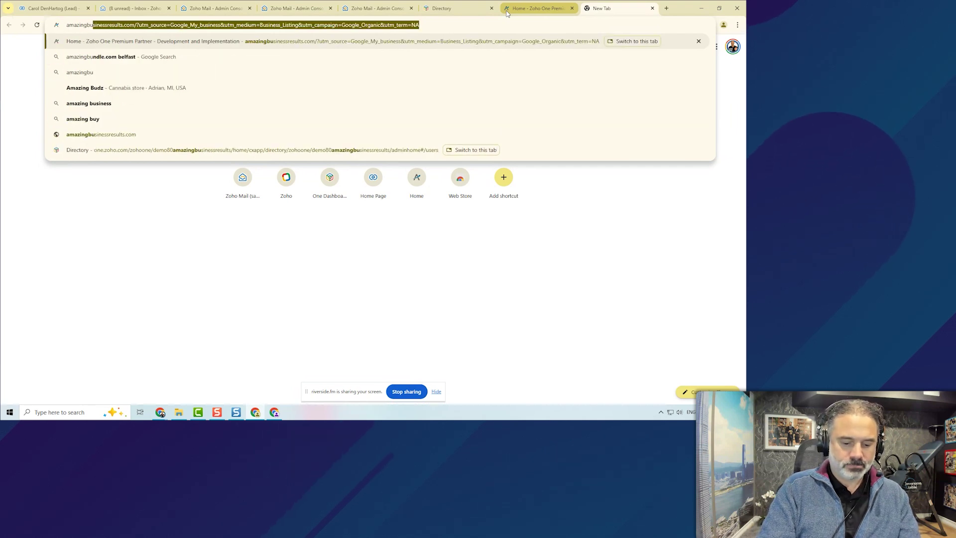
text(sinessres)
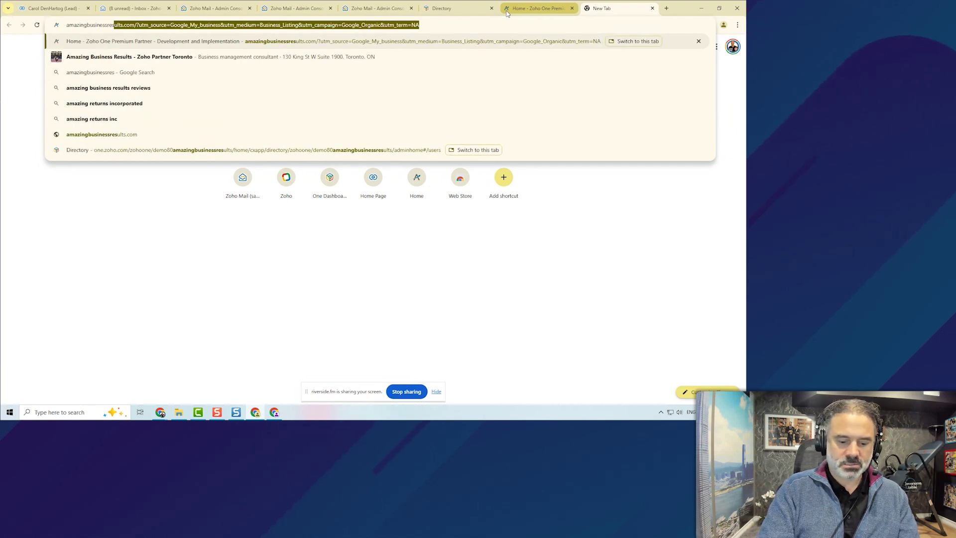
text(ults.com)
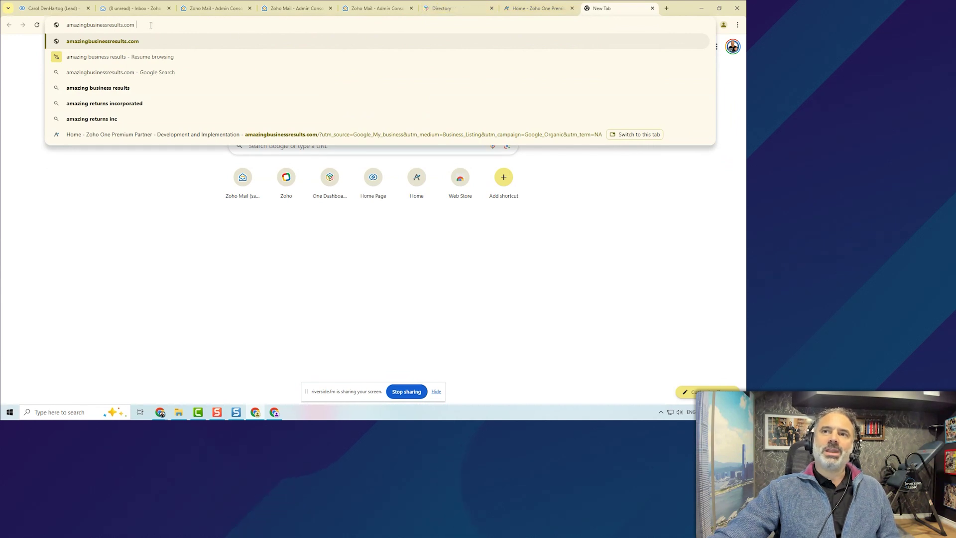
triple_click(125, 25)
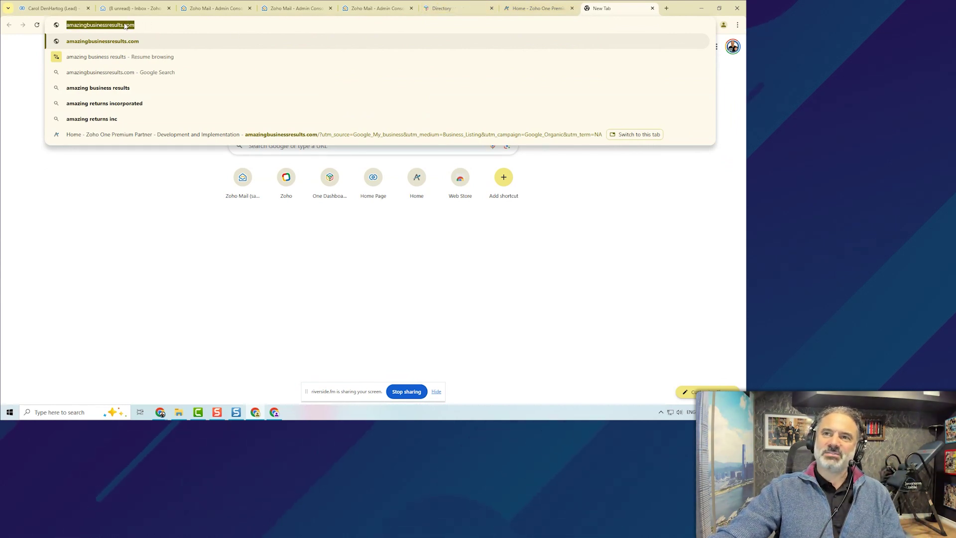
click(84, 24)
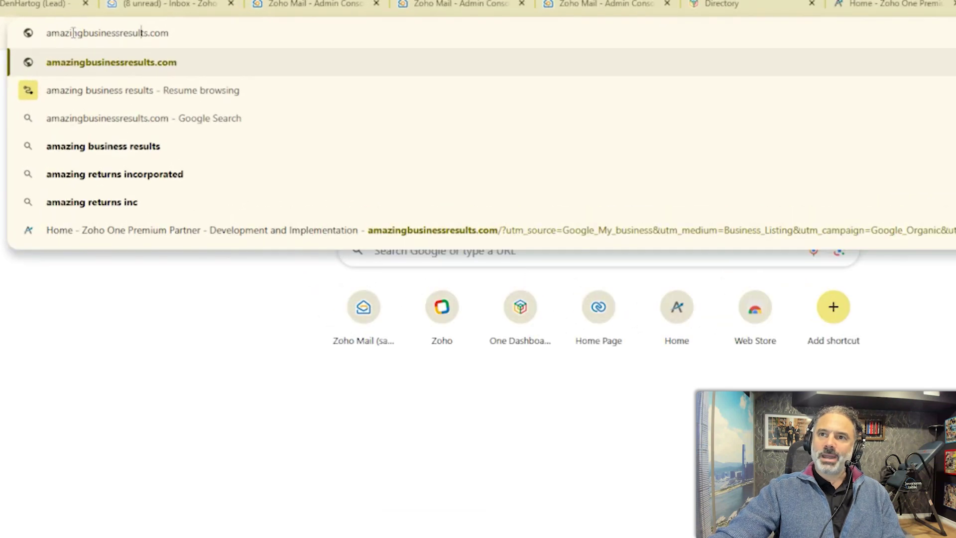
key(BackSpace)
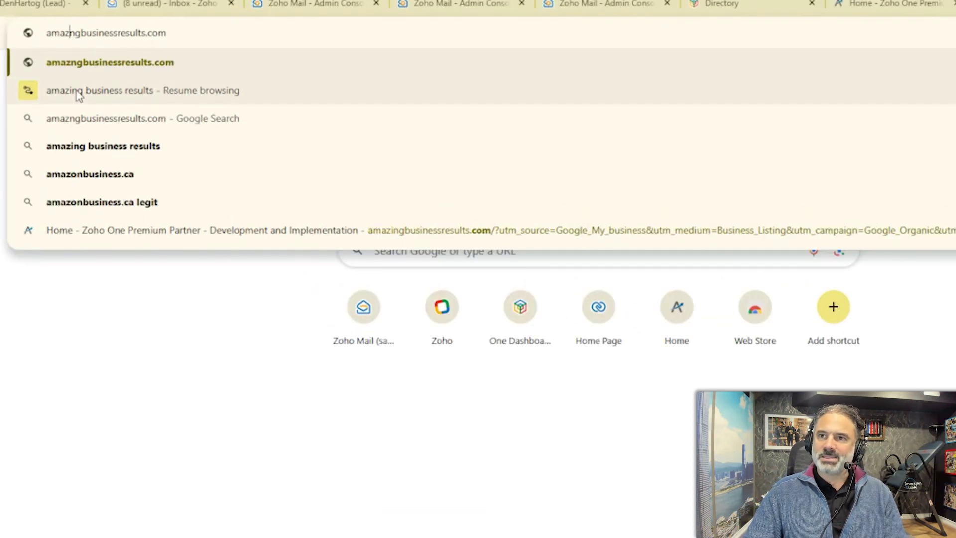
text(1)
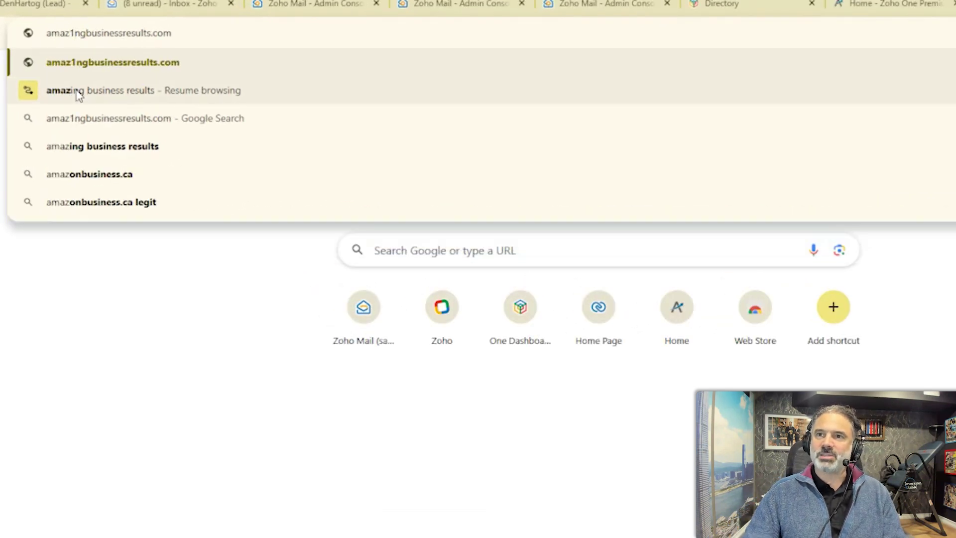
key(BackSpace)
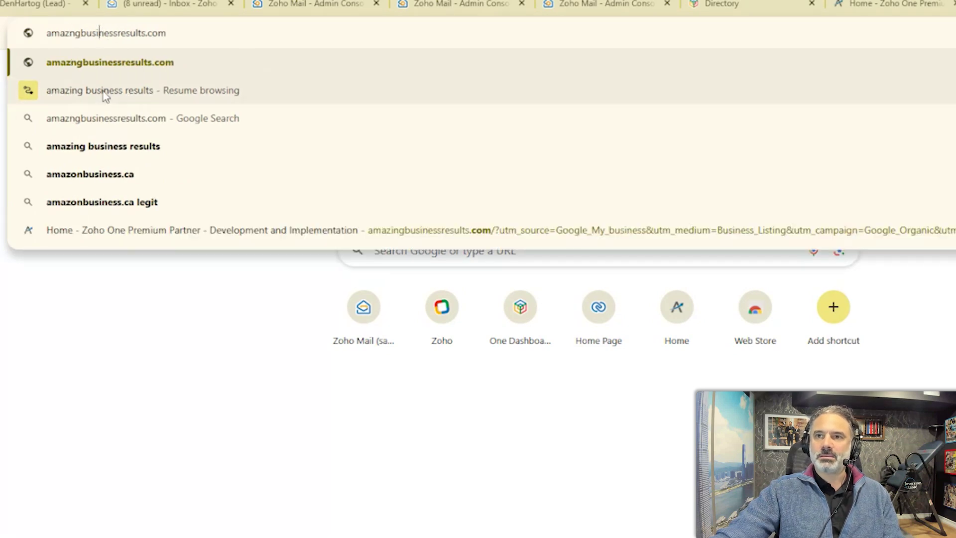
Step: Misspell business as well, ending with amazngbusnesssresults.com
key(Delete)
text(1)
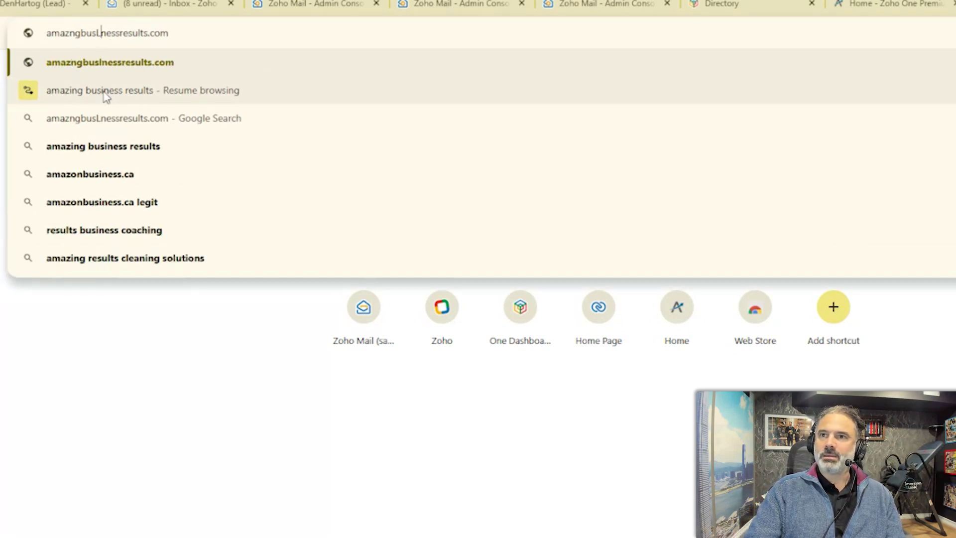
key(BackSpace)
text(l)
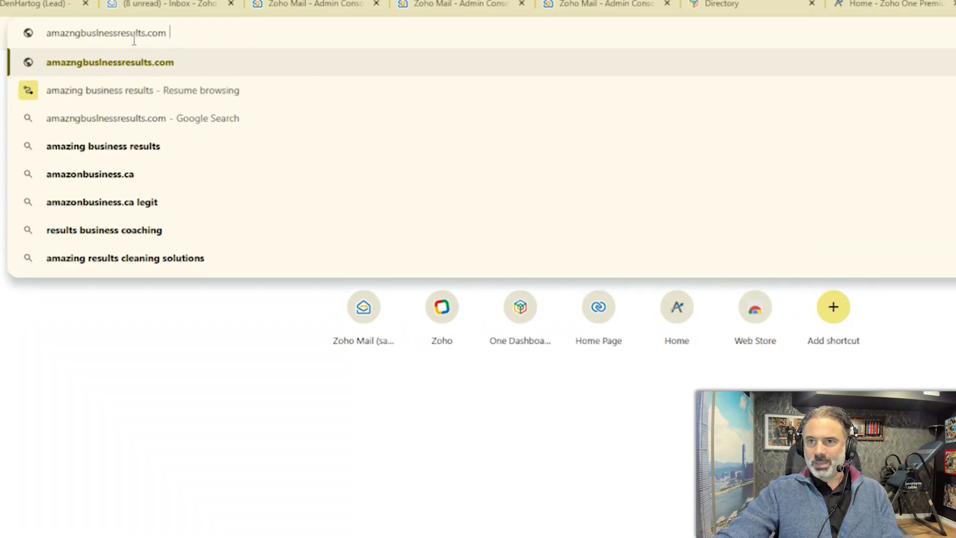
key(BackSpace)
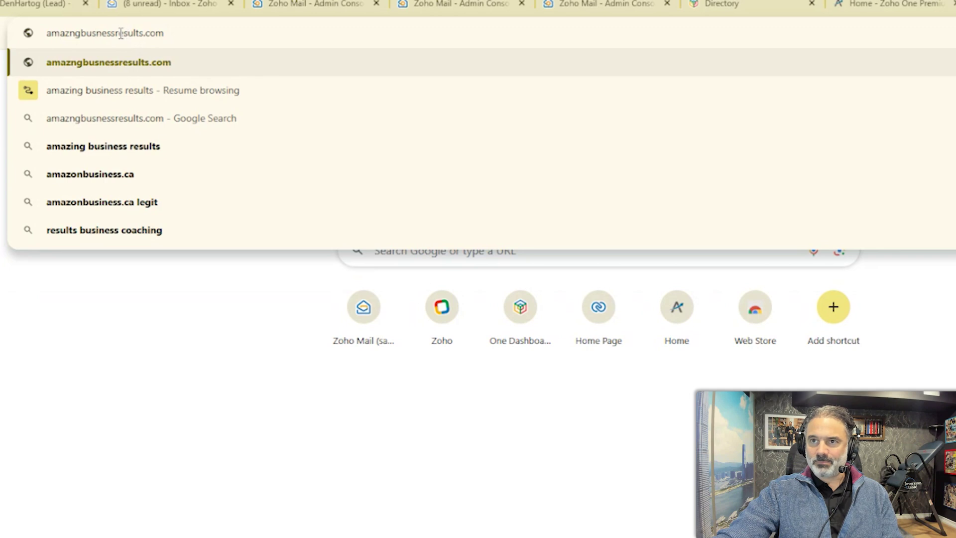
text(s)
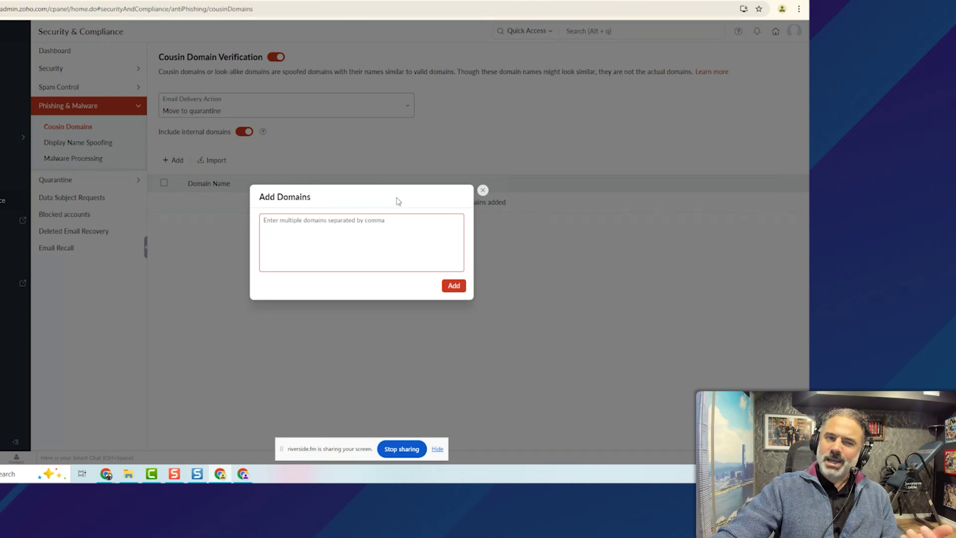
Step: Close the add-domains form empty and keep Email Delivery Action at Move to quarantine
click(483, 190)
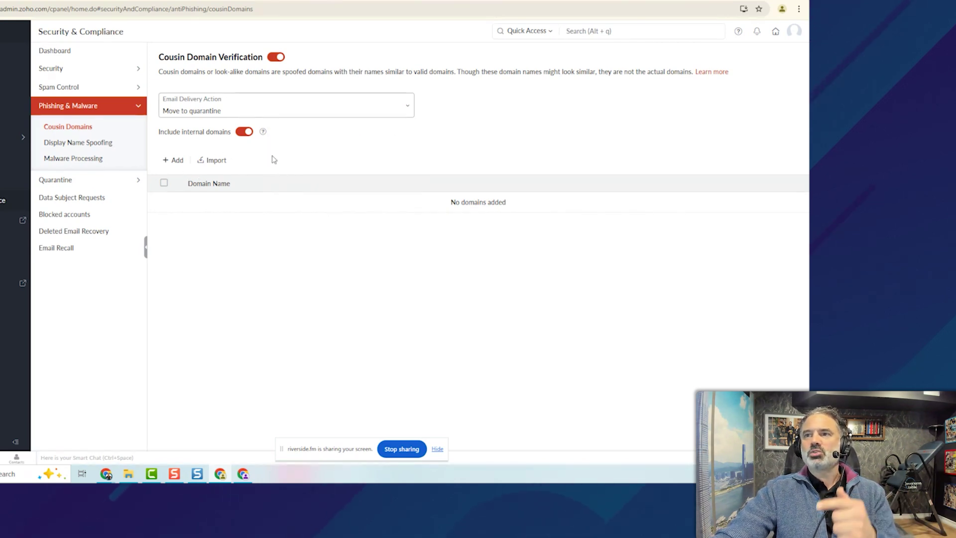
click(286, 110)
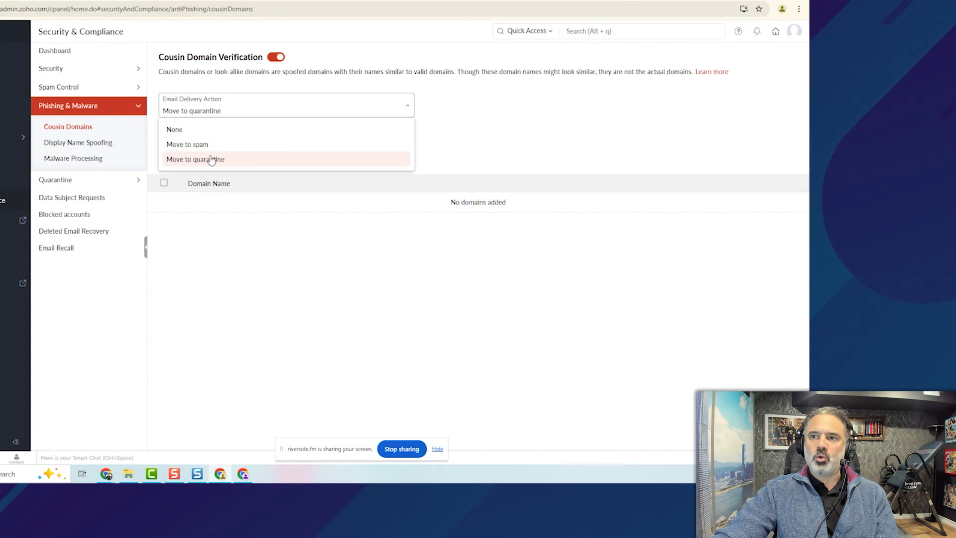
click(492, 128)
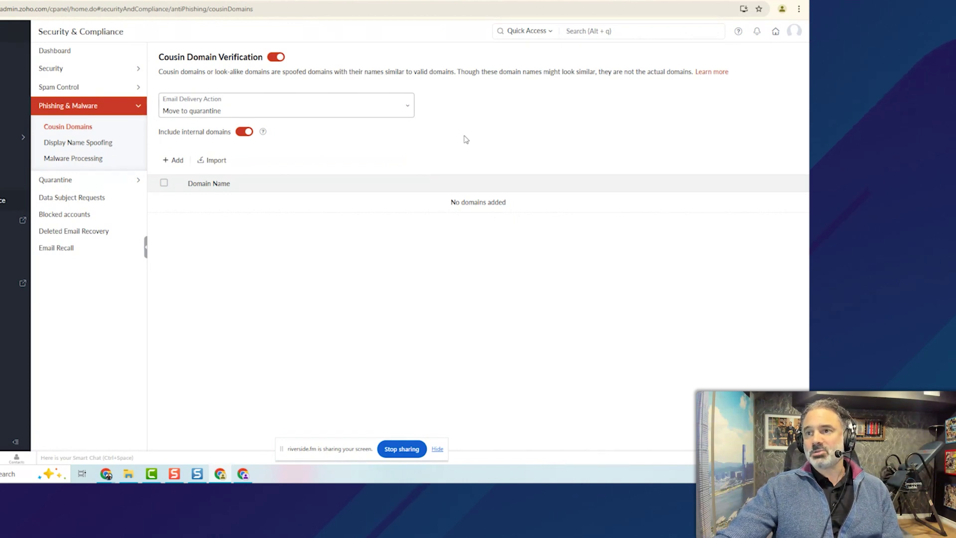
Step: Send emails with JavaScript, Macros, Frame or Object tags to spam, then check the empty incoming quarantine
click(94, 157)
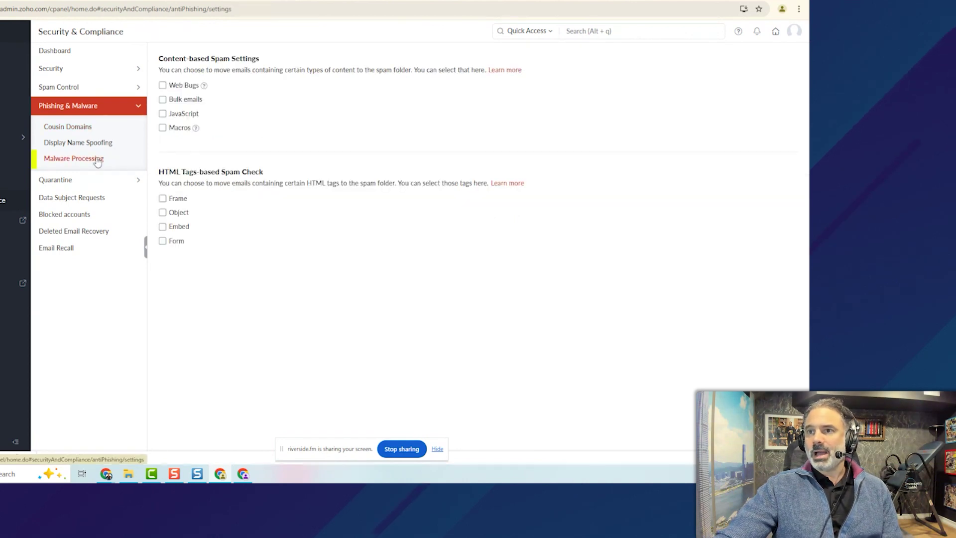
click(187, 112)
click(457, 270)
click(178, 215)
click(460, 263)
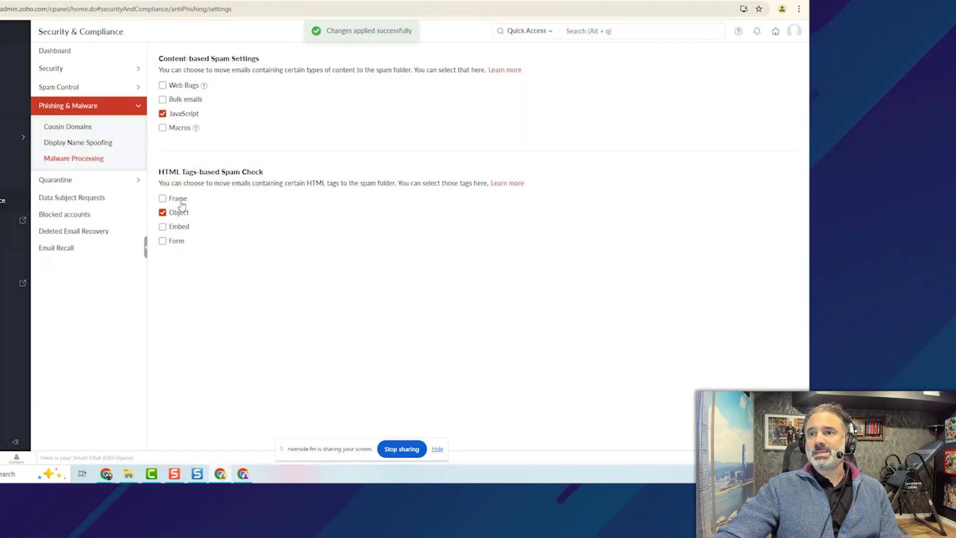
click(178, 198)
click(447, 262)
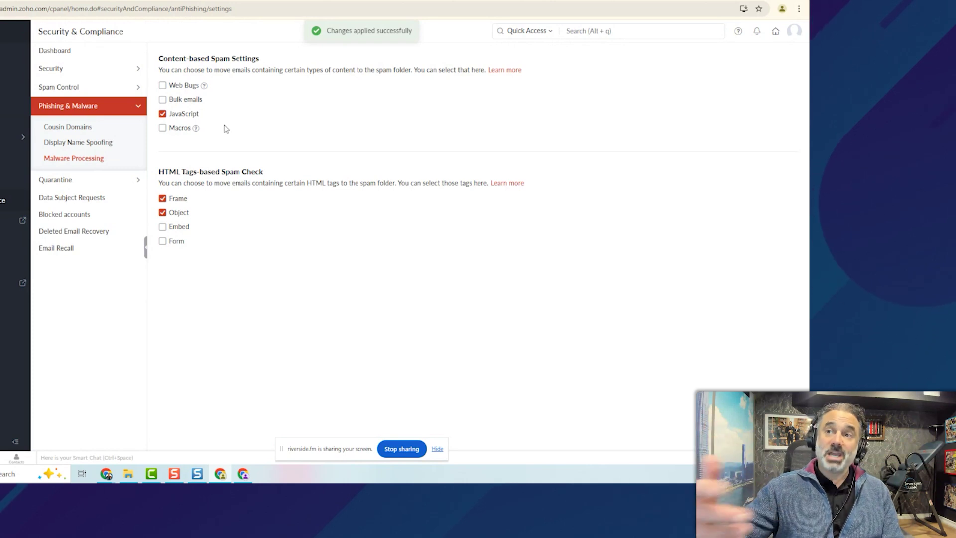
click(175, 131)
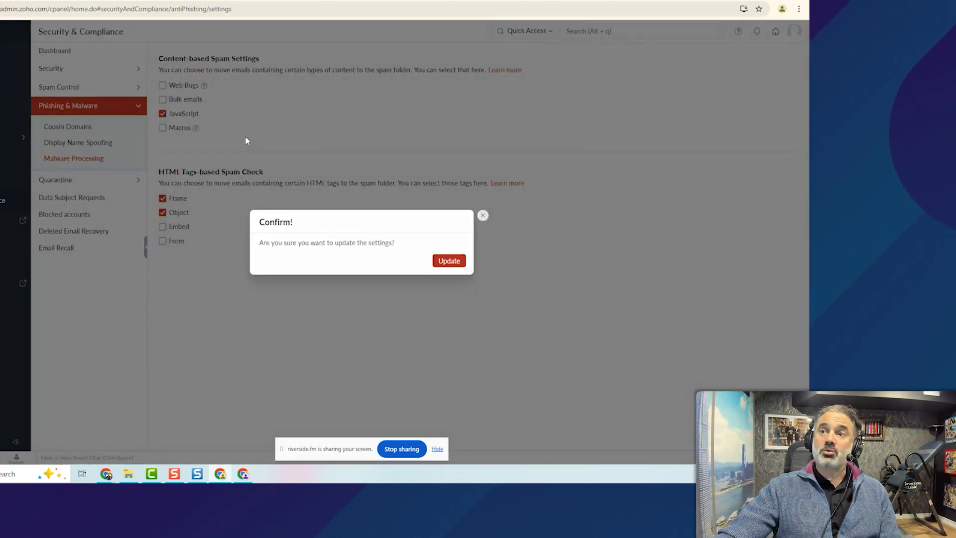
click(456, 261)
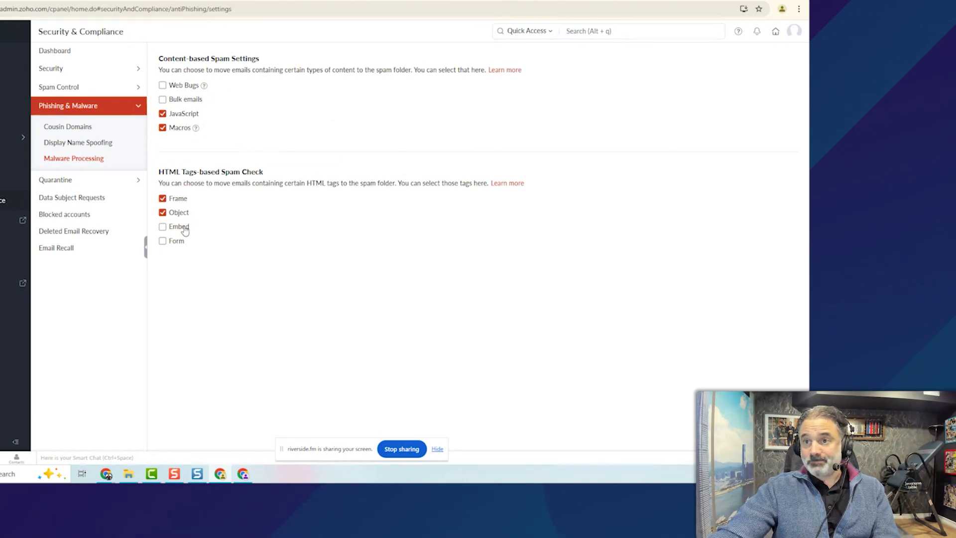
click(129, 181)
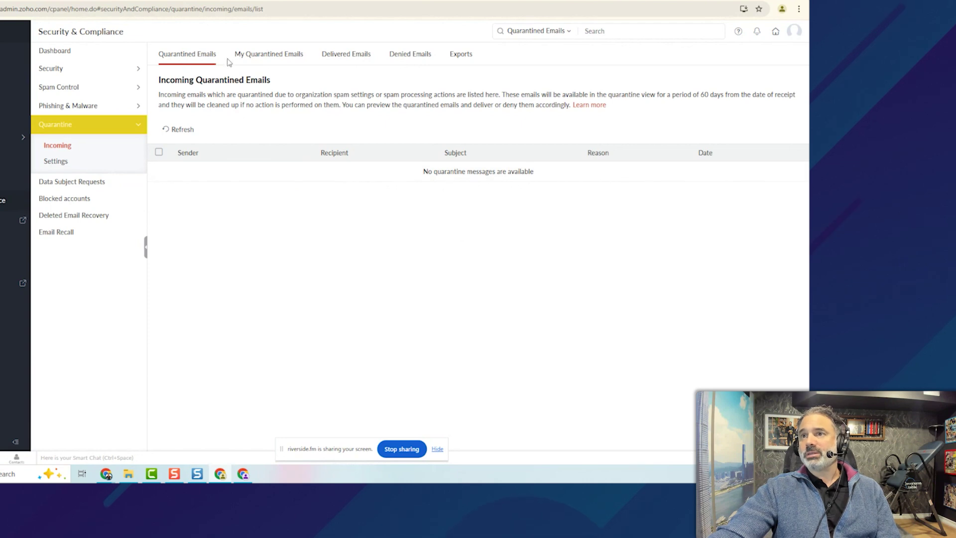
Step: Check the My Quarantined, Delivered, Denied and Exports quarantine views, then Blocked accounts and Deleted Email Recovery
click(278, 54)
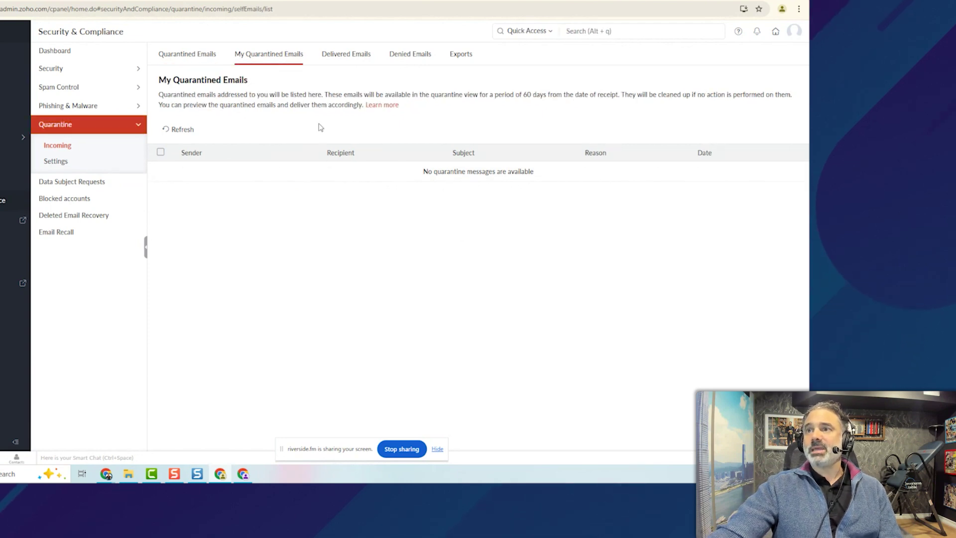
click(358, 58)
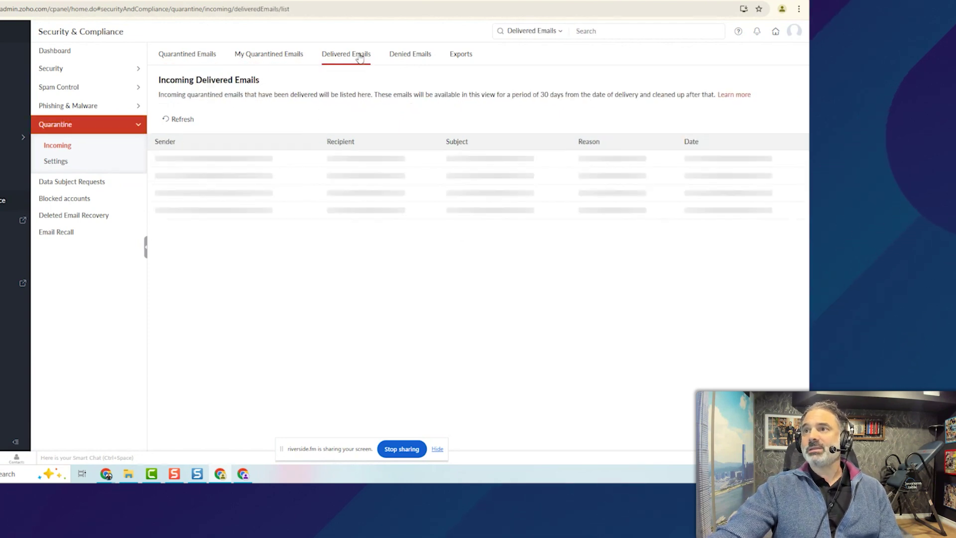
click(405, 56)
click(459, 57)
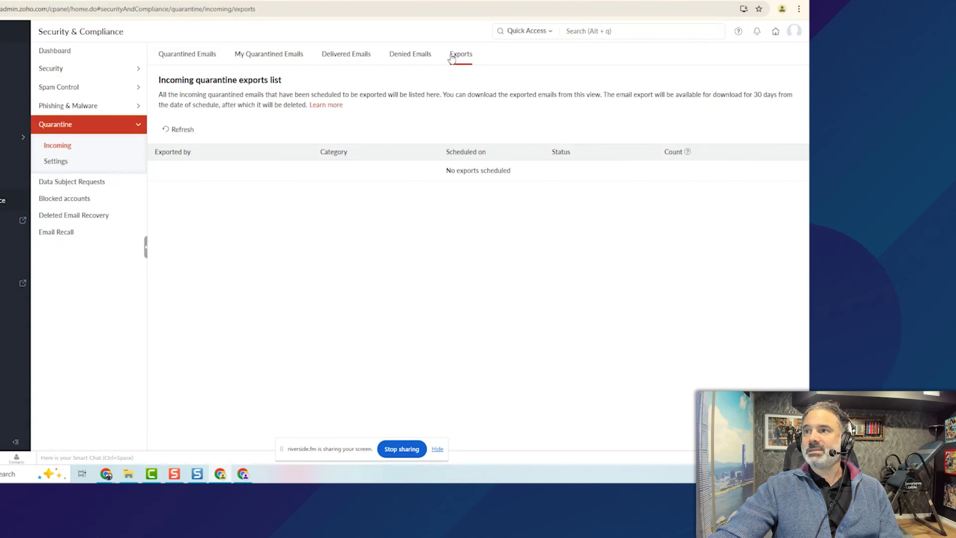
click(187, 54)
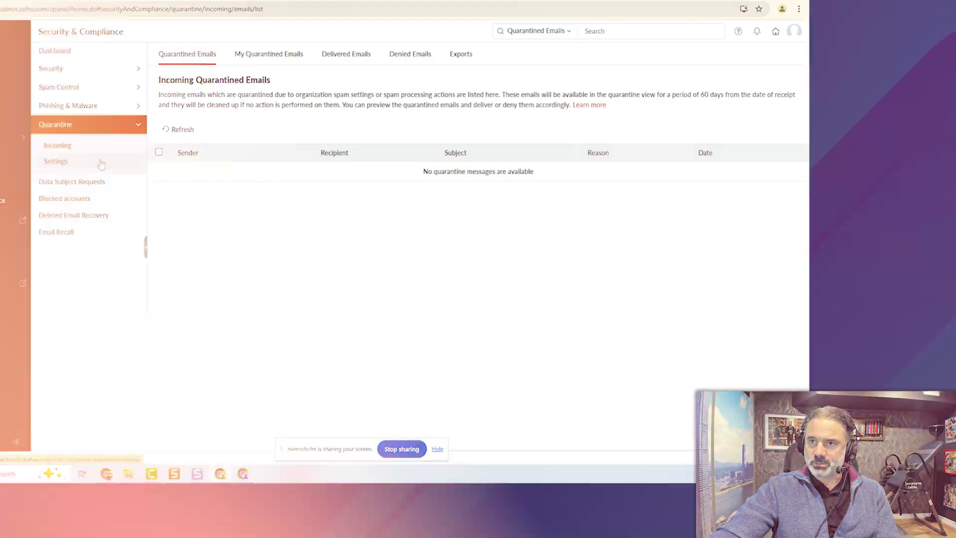
click(64, 199)
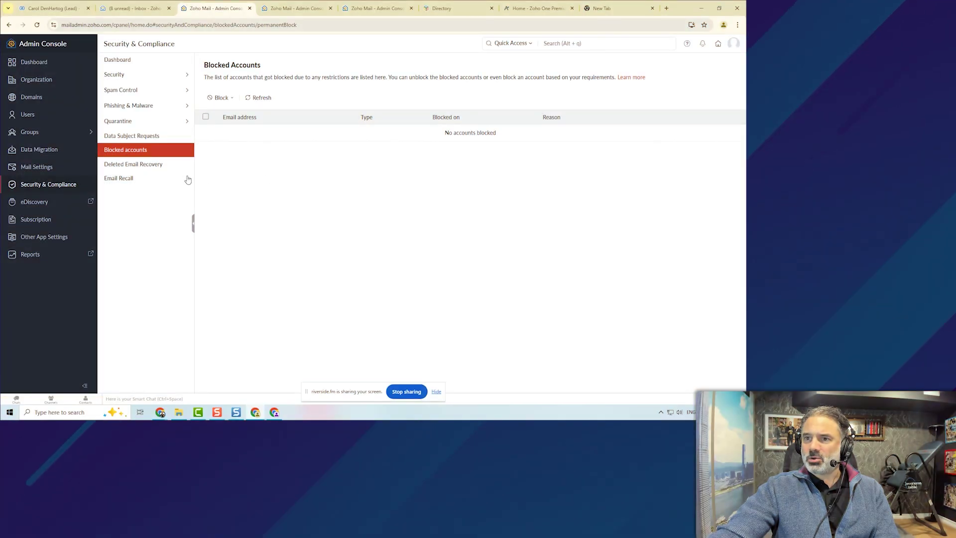
click(148, 166)
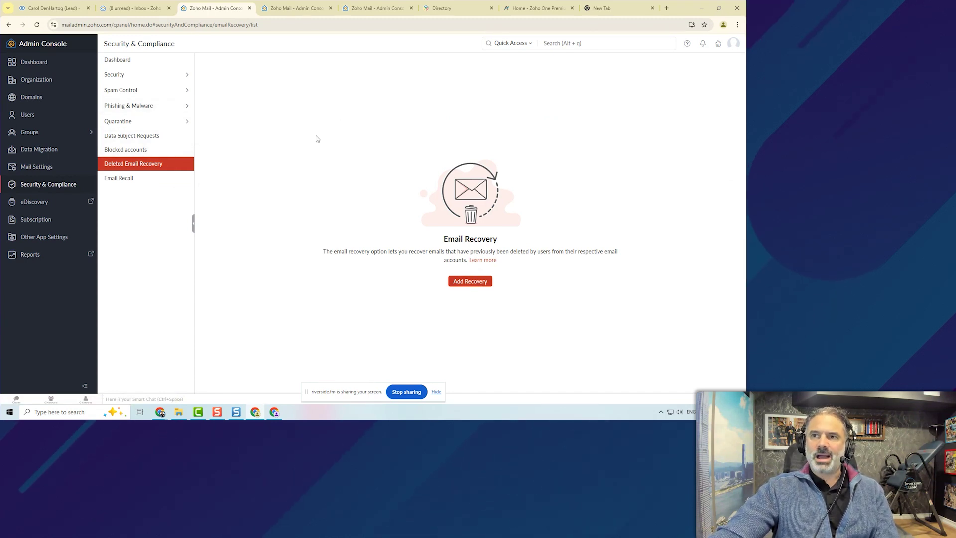
Step: Find MxToolbox's MX Lookup through a web search in a new tab and start entering amazingbusinessresults.com
click(667, 9)
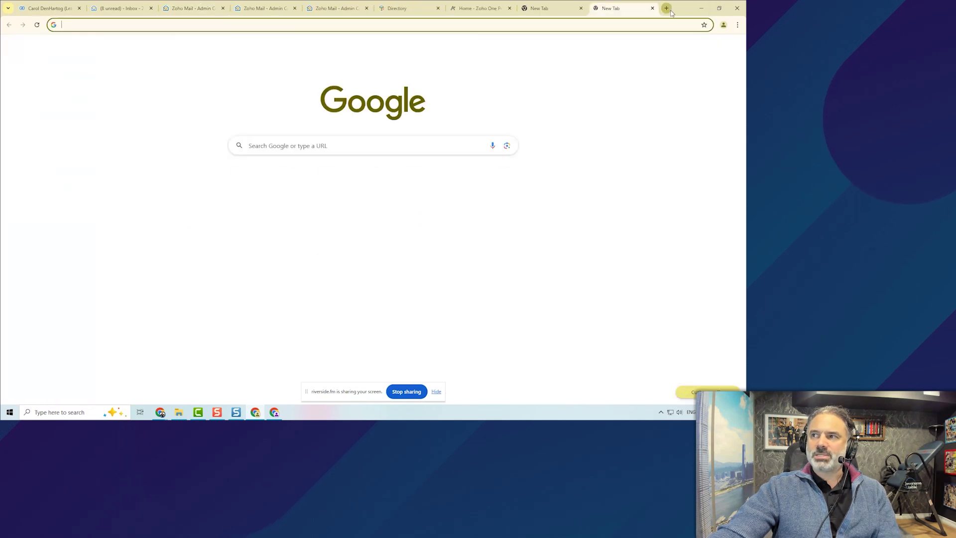
text(mx)
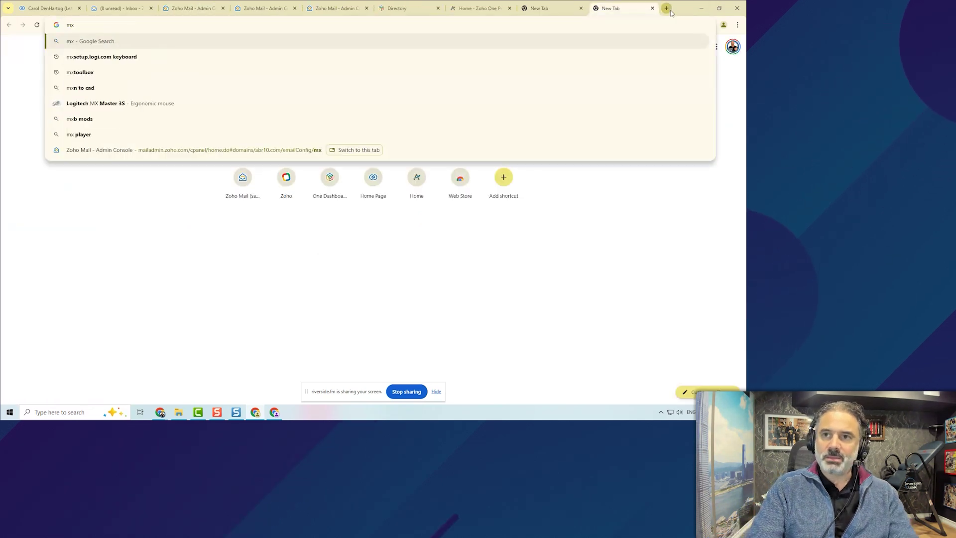
text(tool)
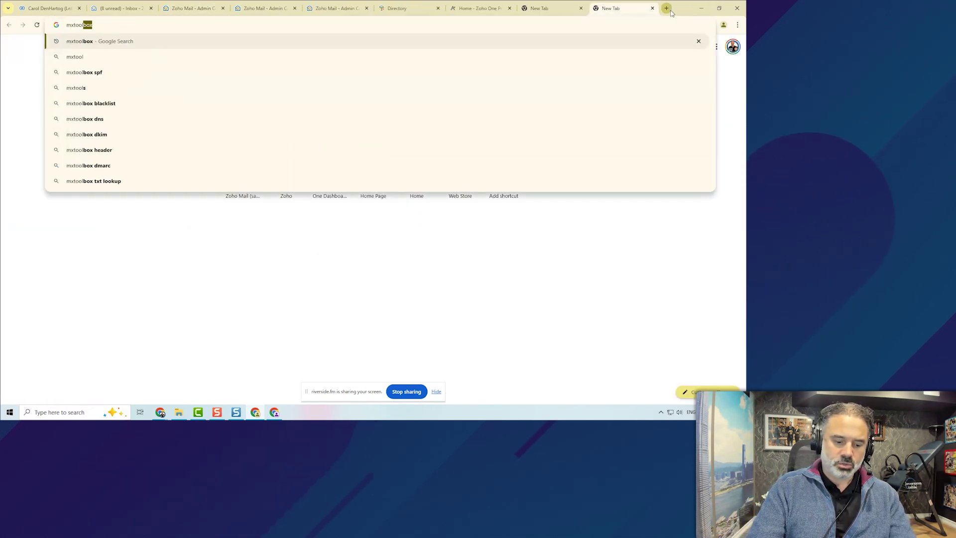
text(box)
key(Return)
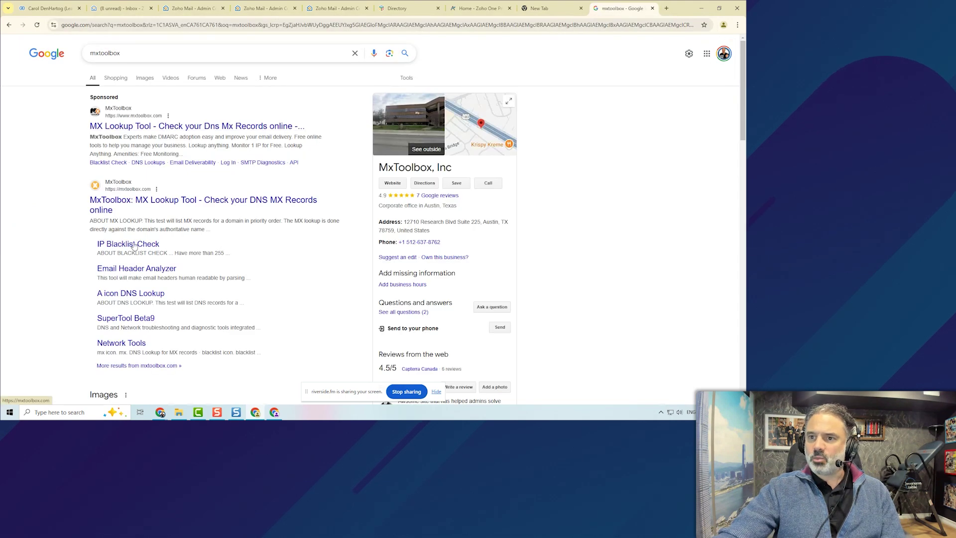
click(152, 200)
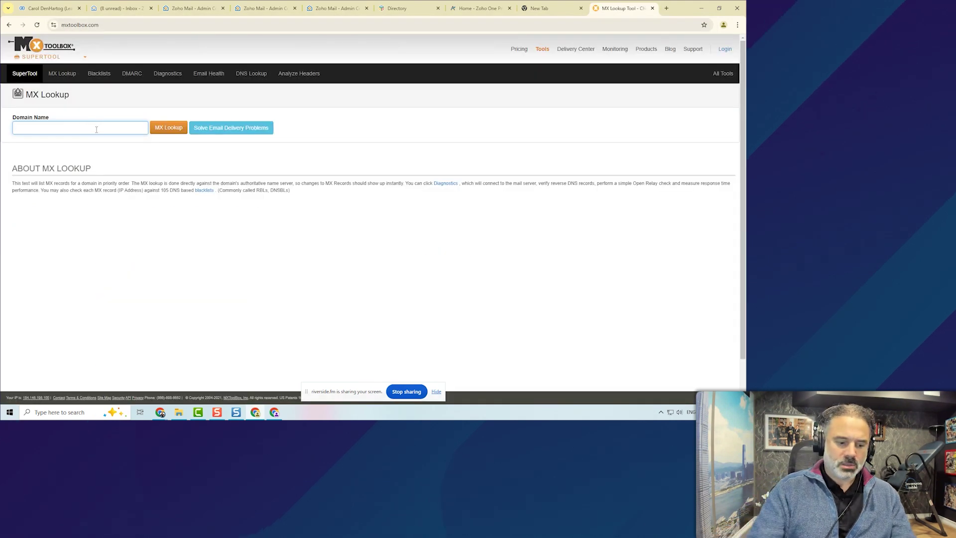
text(mazingbusinessresults.com)
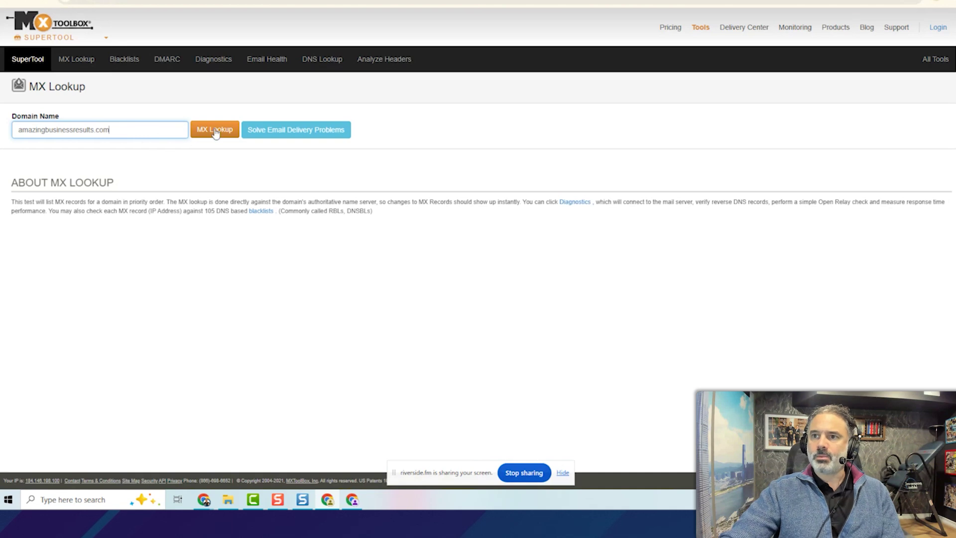
Step: Run the amazingbusinessresults.com MX lookup and highlight the DMARC policy-not-enabled and DMARC record results
click(215, 130)
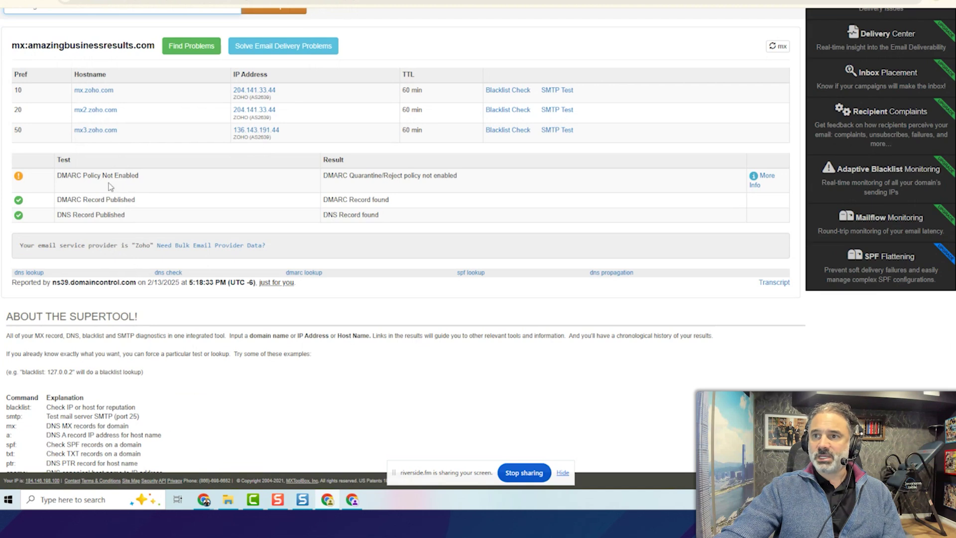
mouse_move(338, 176)
mouse_down()
mouse_move(457, 175)
mouse_move(382, 178)
mouse_up()
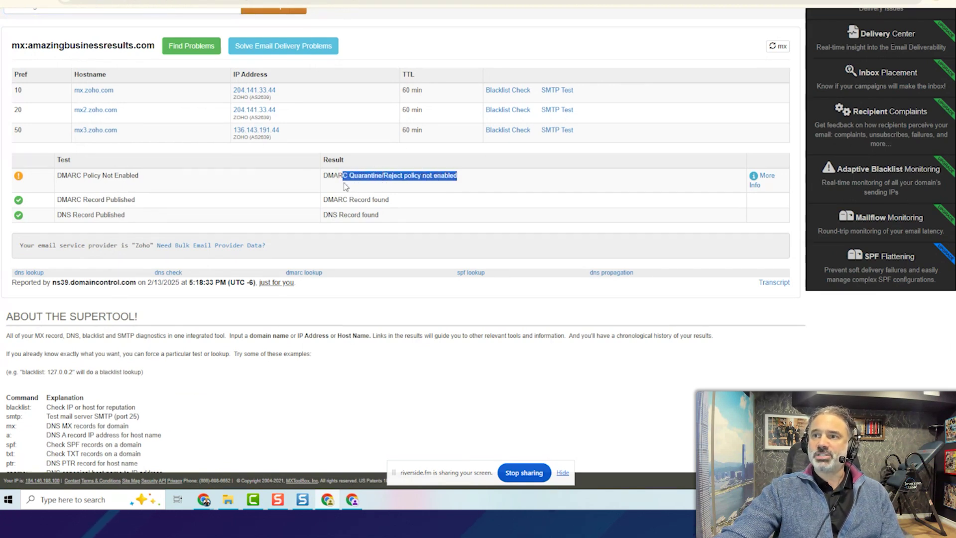
drag(332, 199, 366, 201)
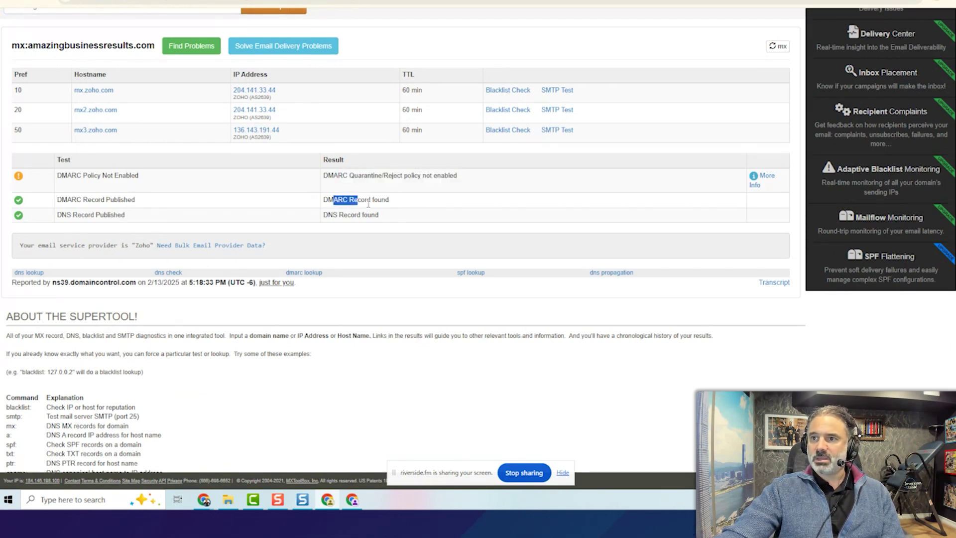
click(352, 214)
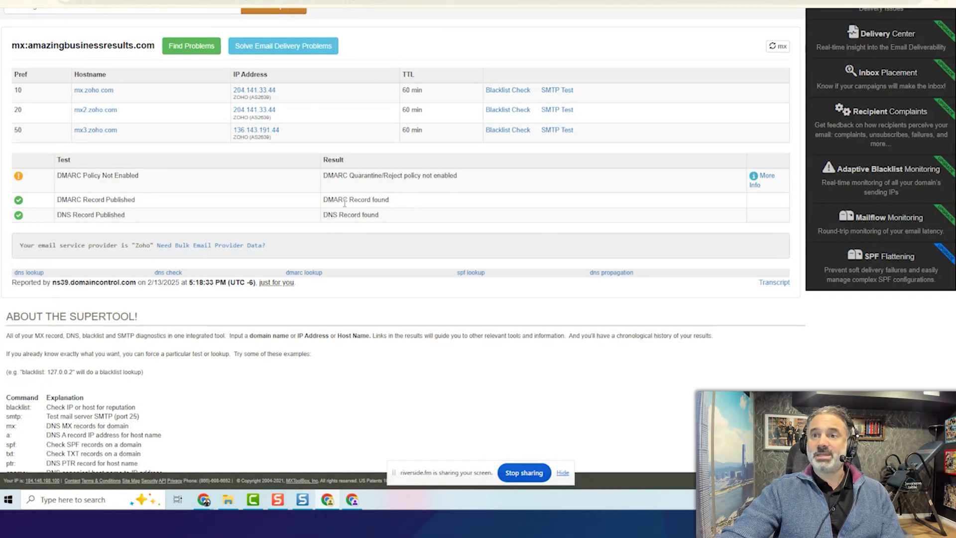
scroll(345, 204, down, 2)
scroll(295, 175, up, 5)
Step: Open MxToolbox's Analyze Headers page with an empty header field
click(384, 61)
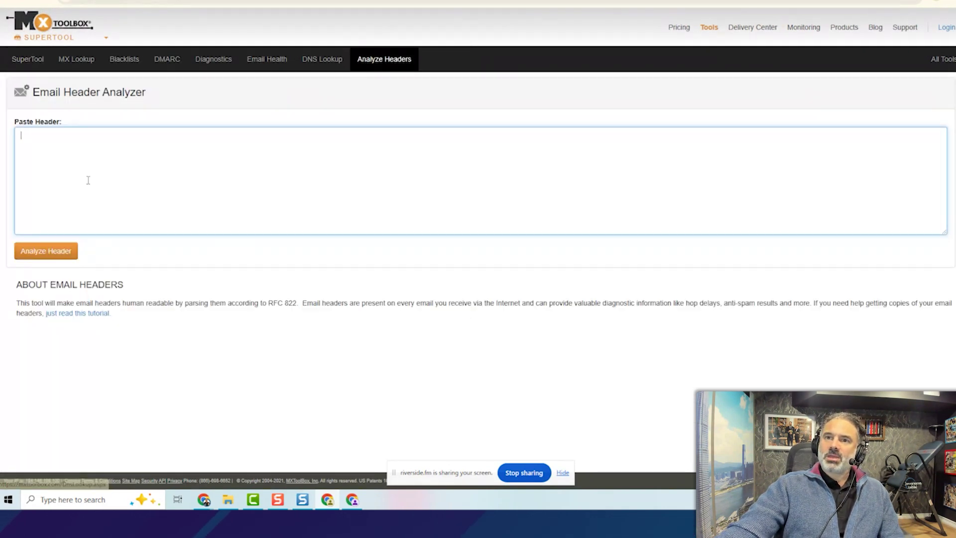